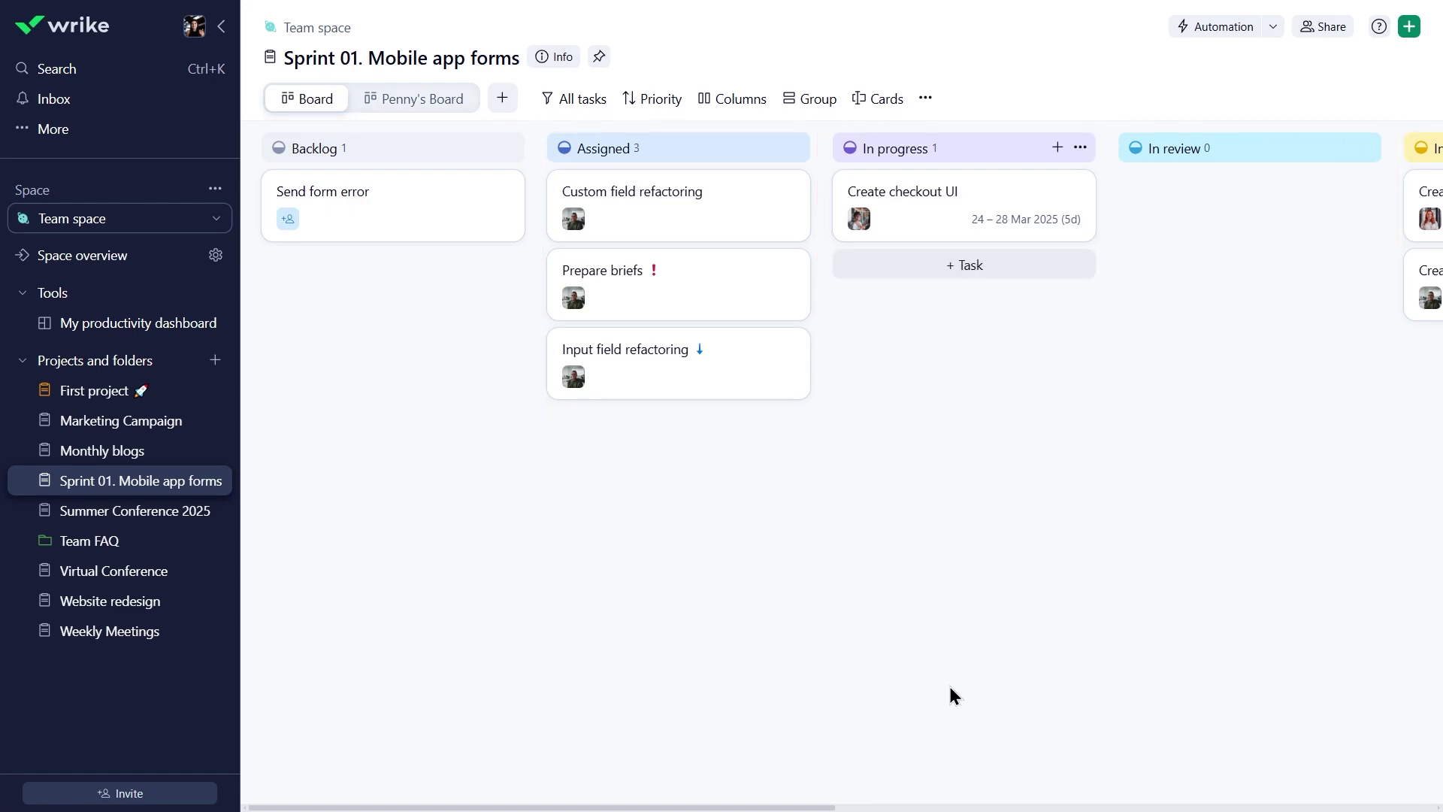
drag(802, 807, 1427, 793)
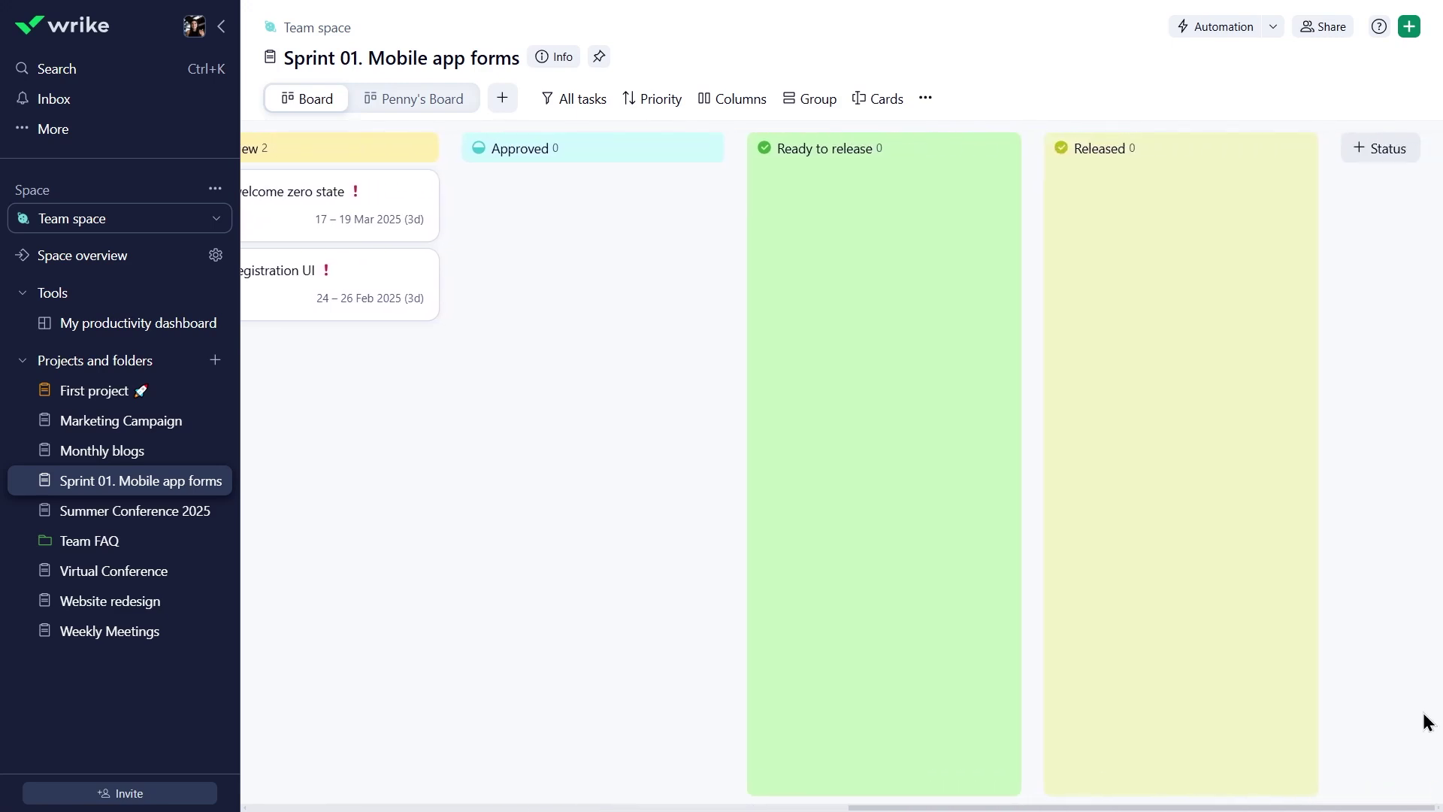
Rename the task workflow title to 'Canceled' and save it.
click(1381, 149)
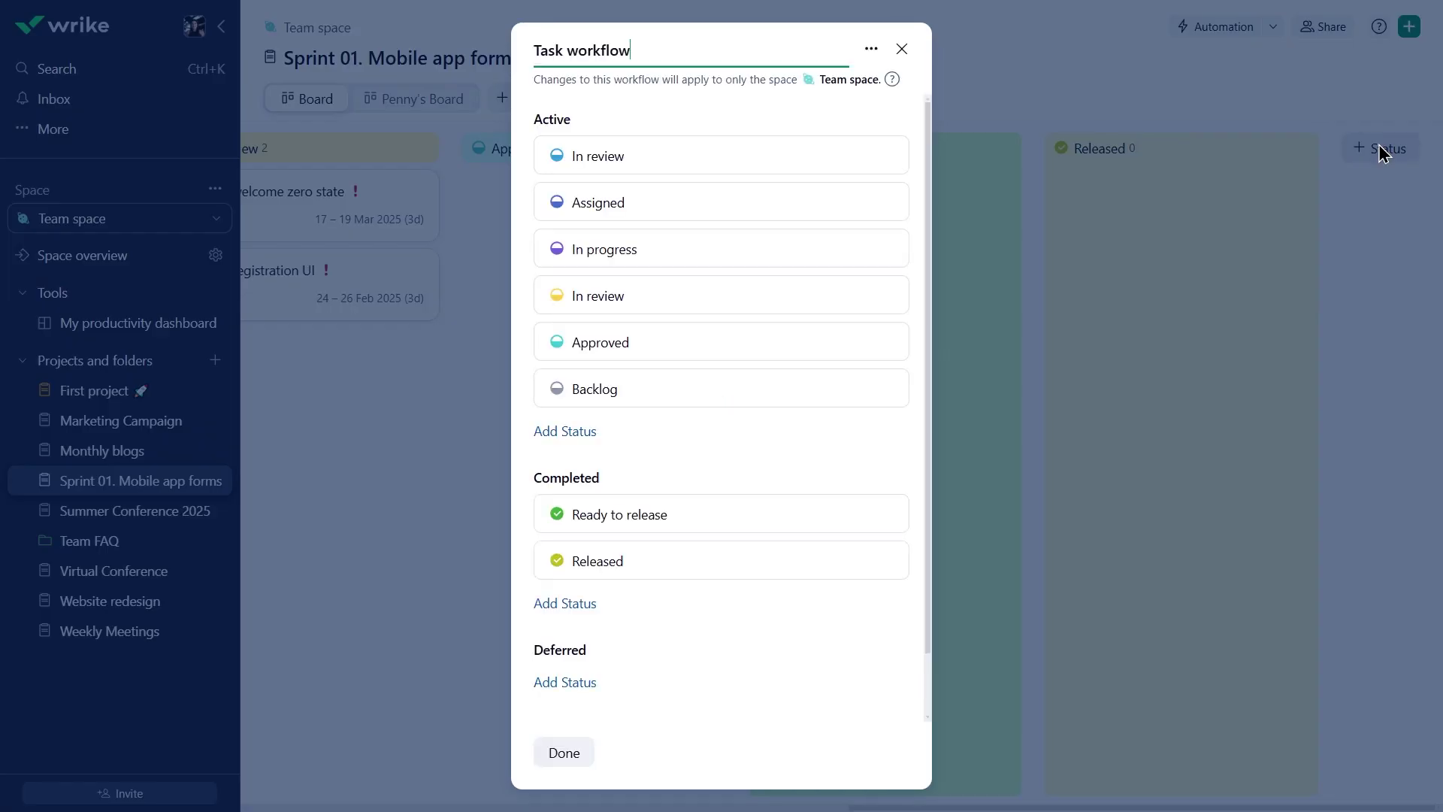
triple_click(798, 60)
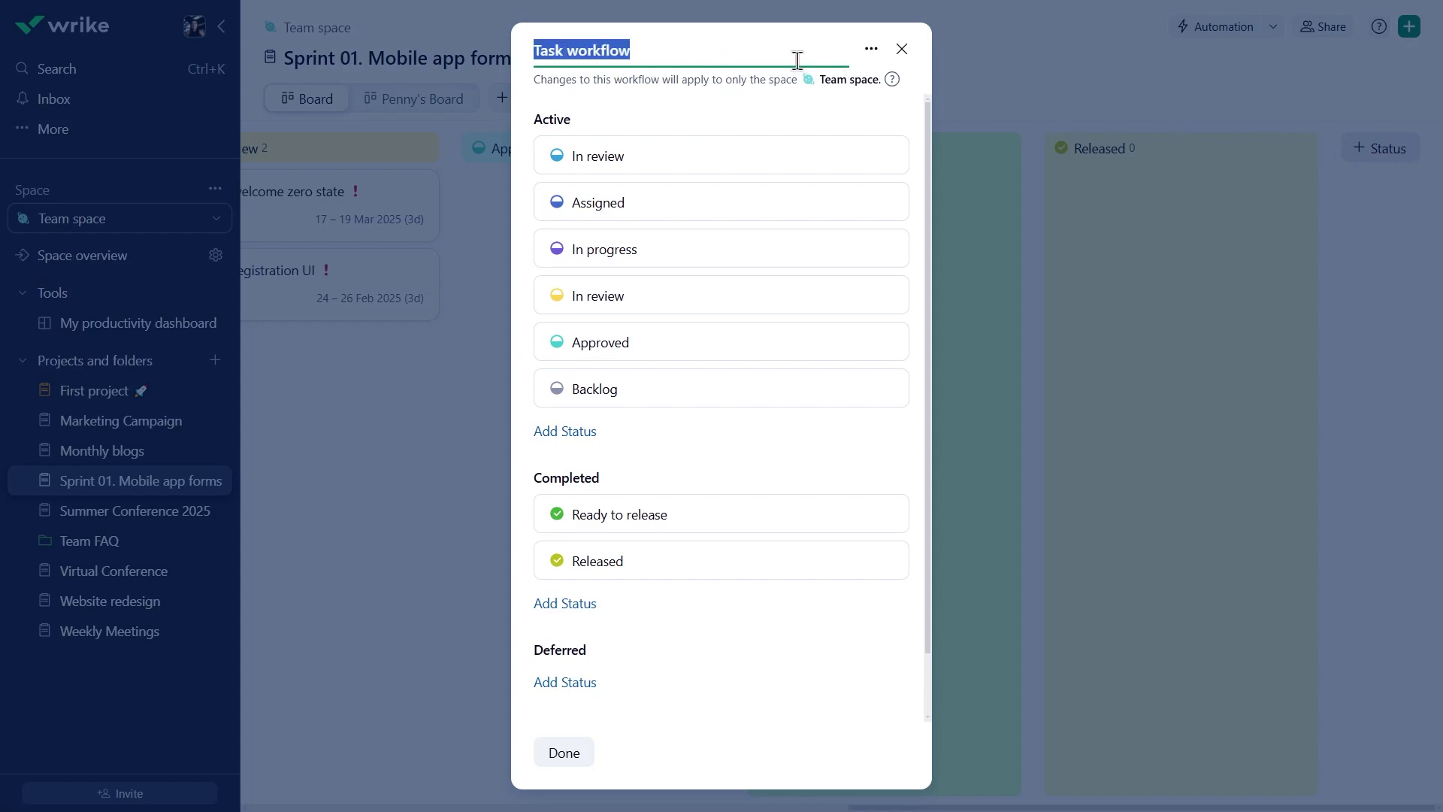
text(Canceled)
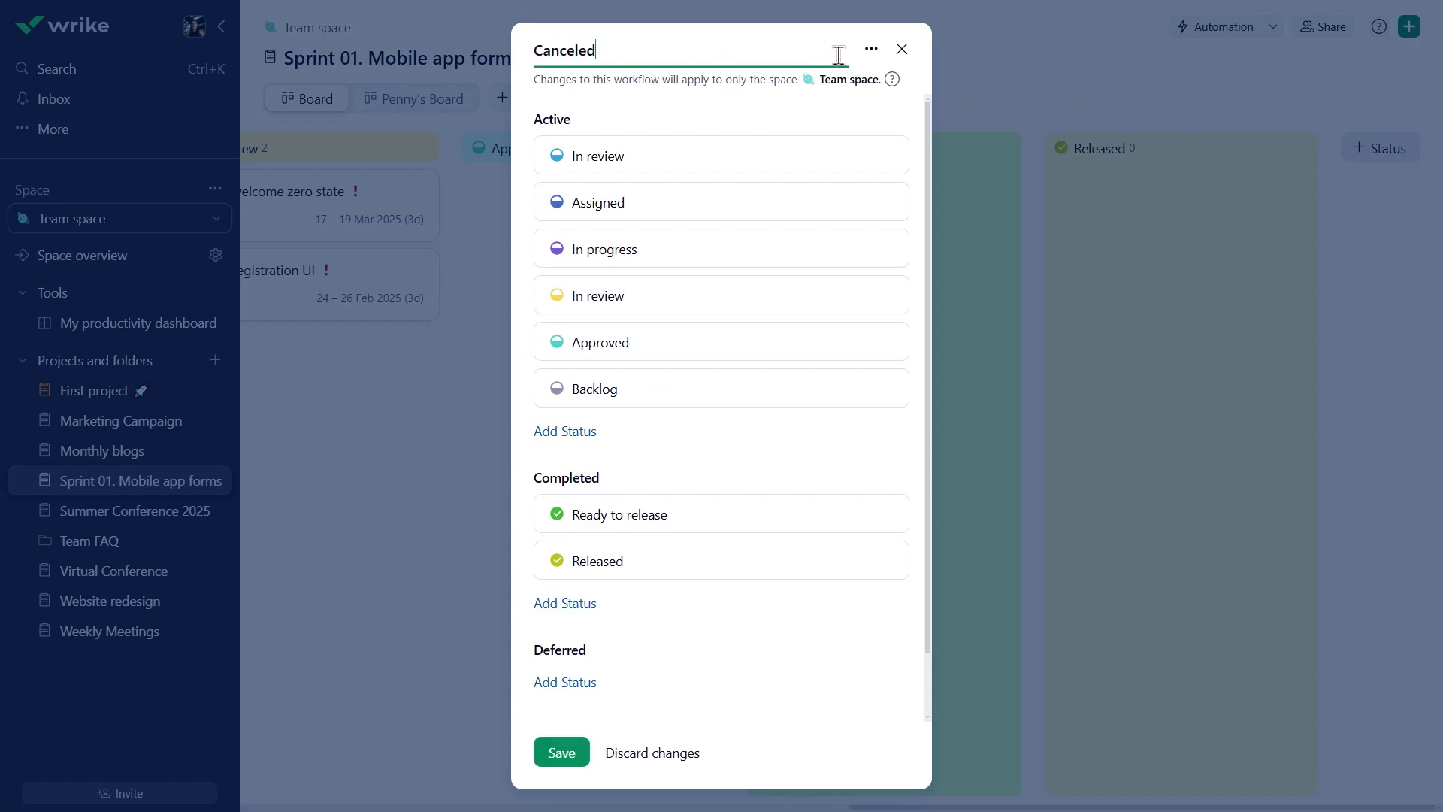
click(547, 744)
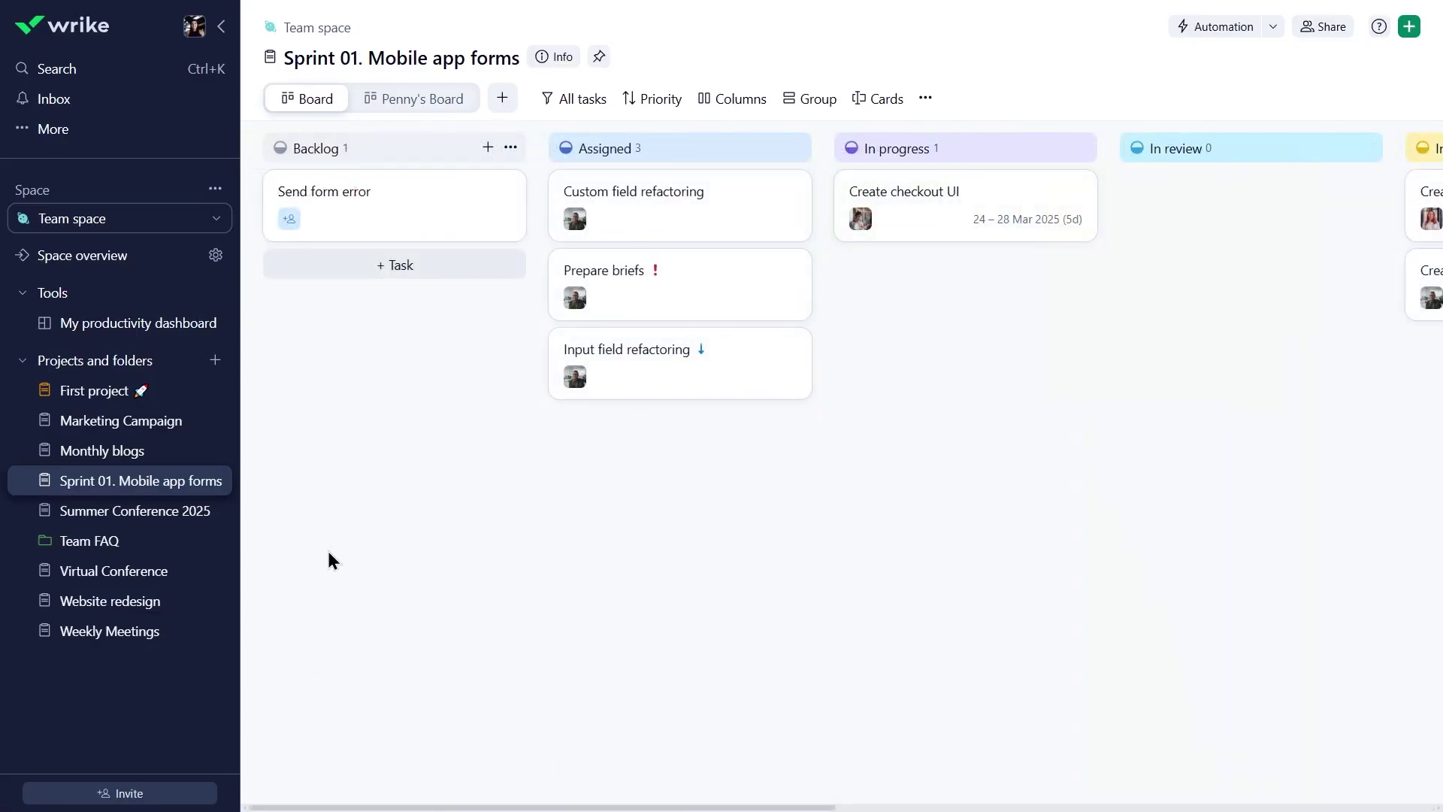
click(291, 219)
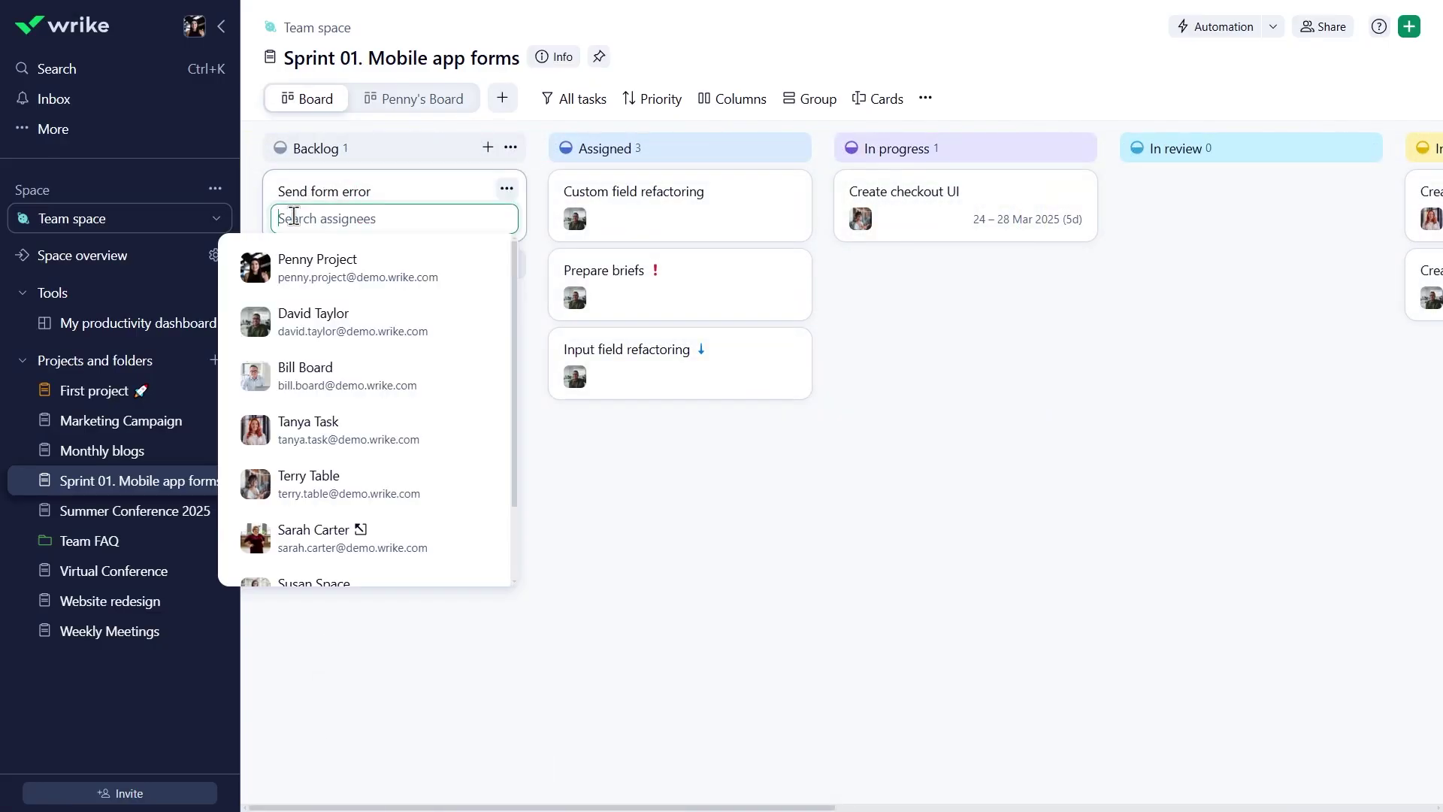
click(382, 483)
click(551, 483)
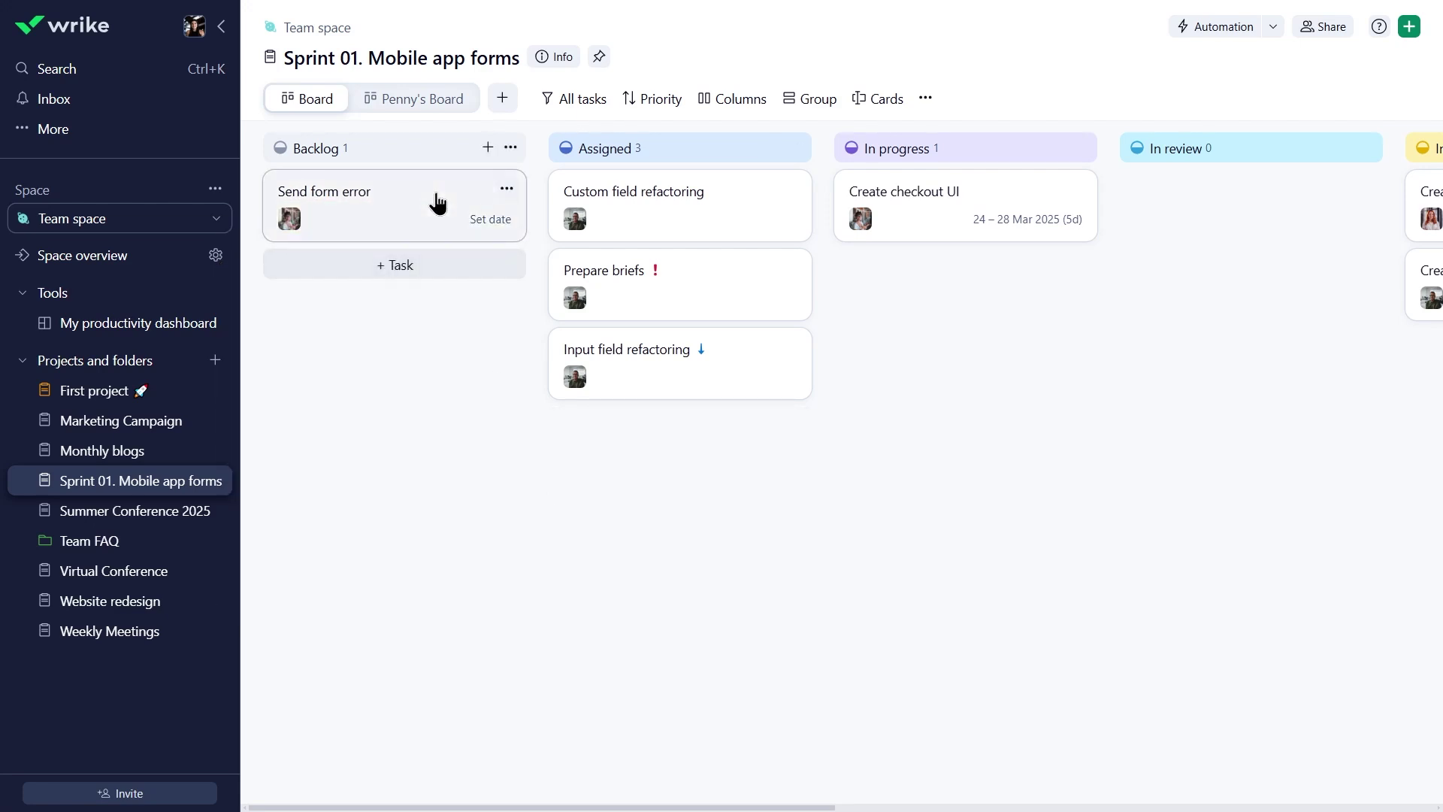
drag(441, 215, 1042, 264)
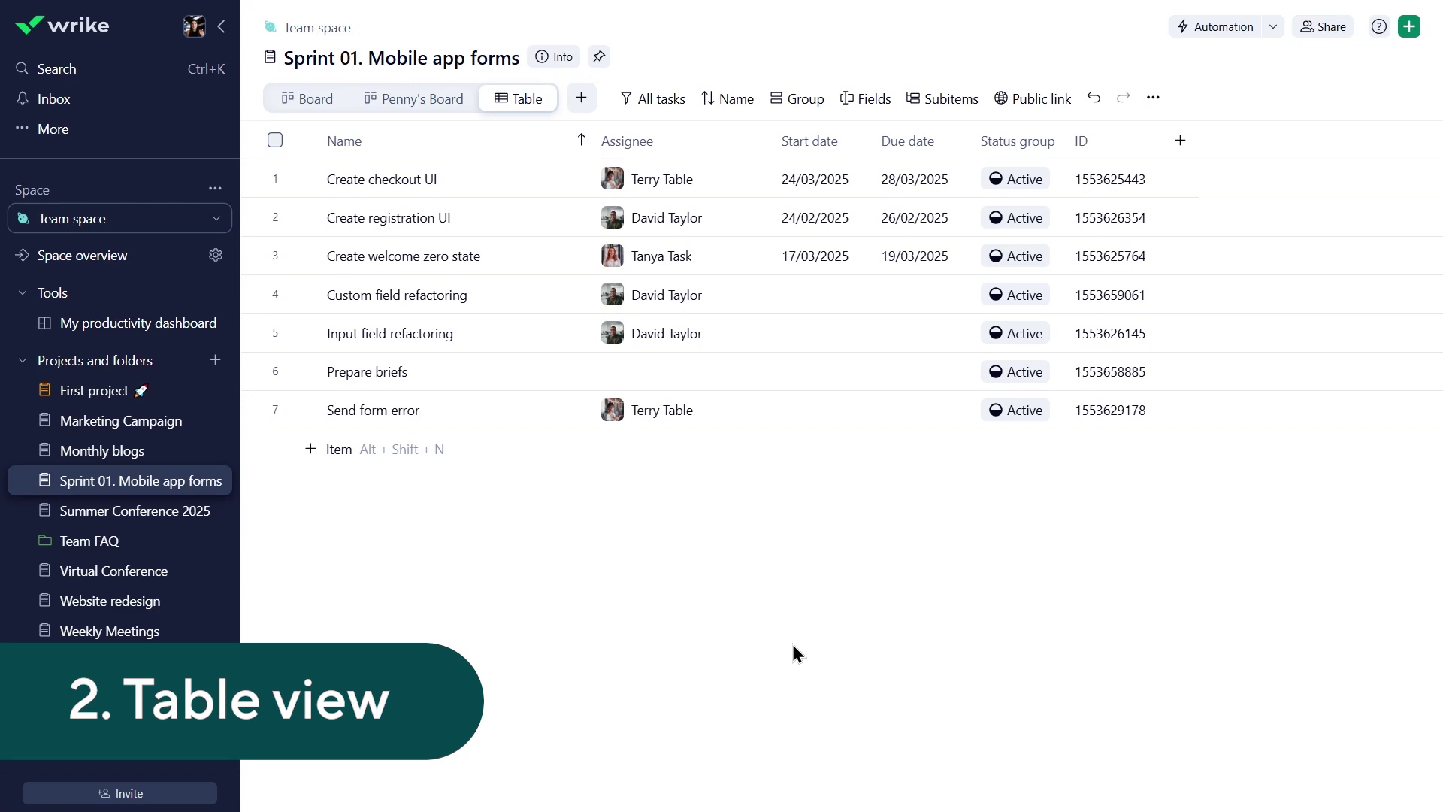
Show the Status column and hide the ID column in the table.
click(1177, 151)
click(1286, 341)
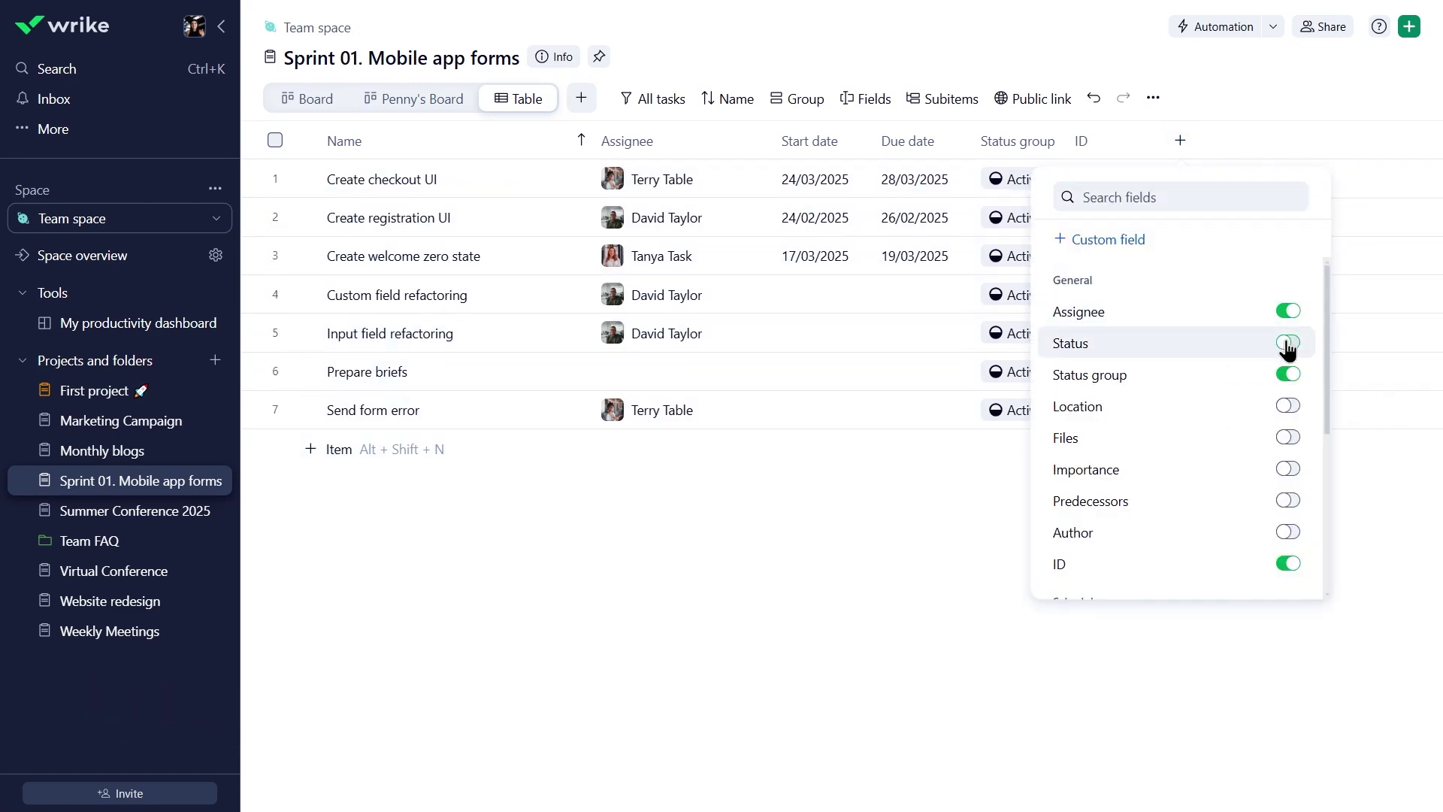
click(1397, 564)
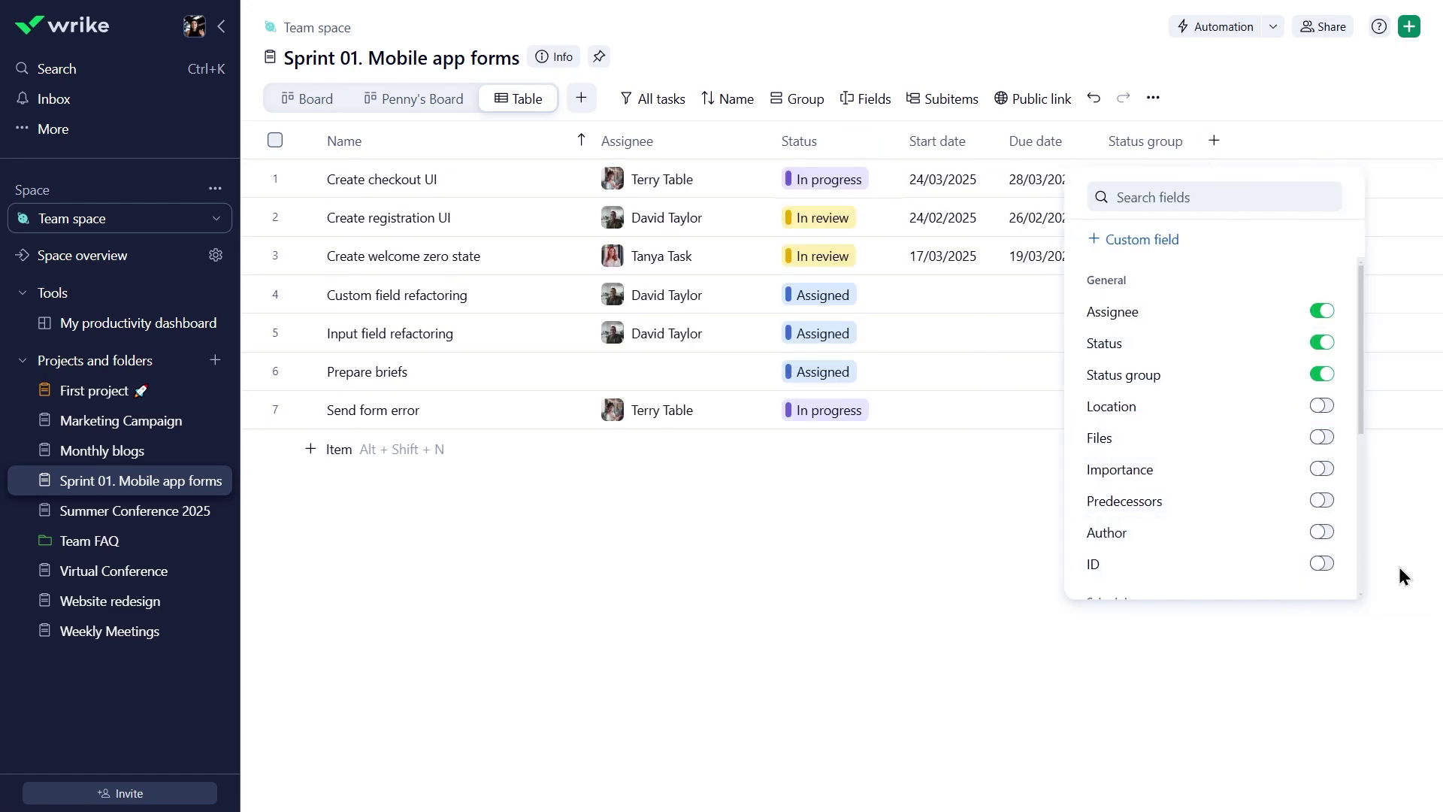
click(1398, 574)
click(656, 371)
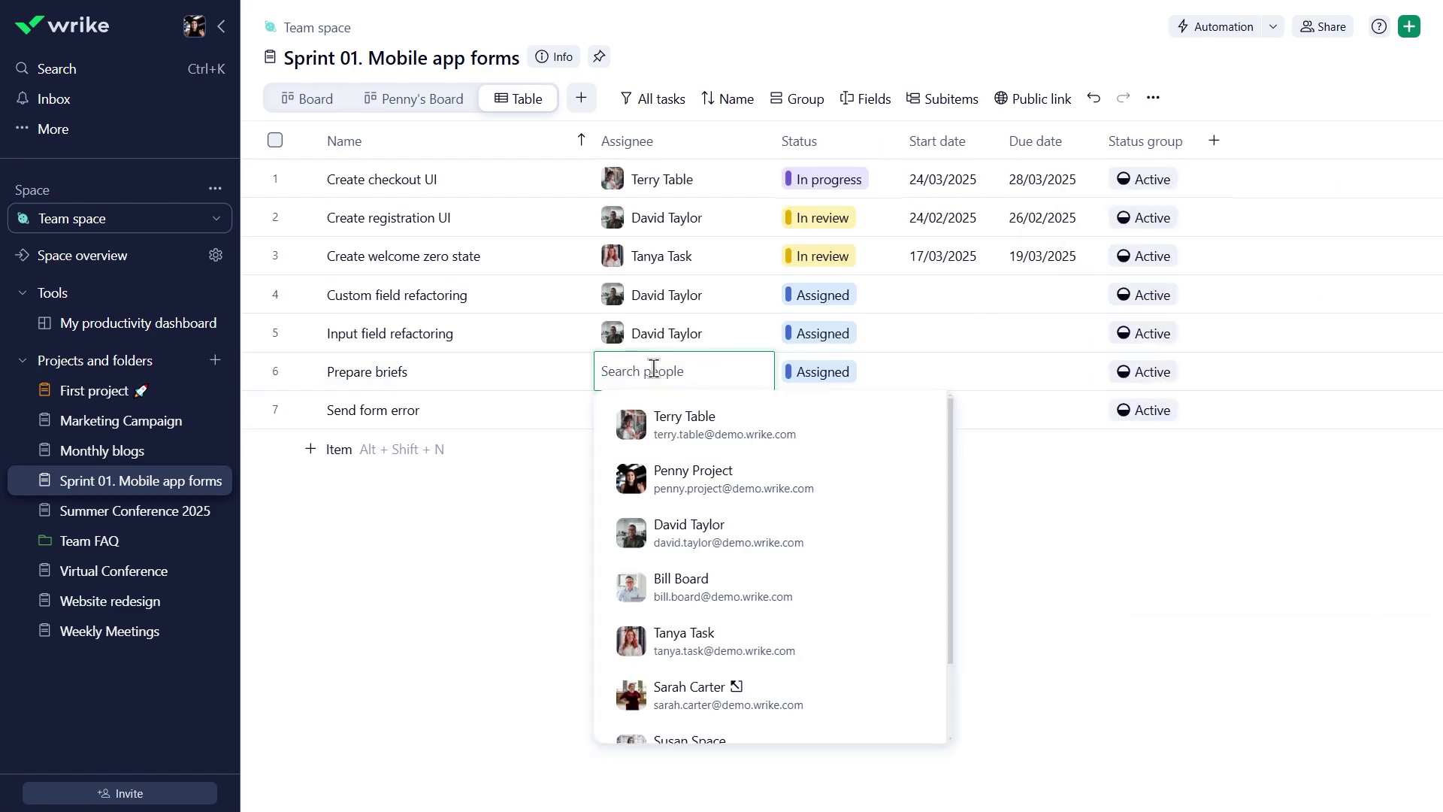
click(764, 527)
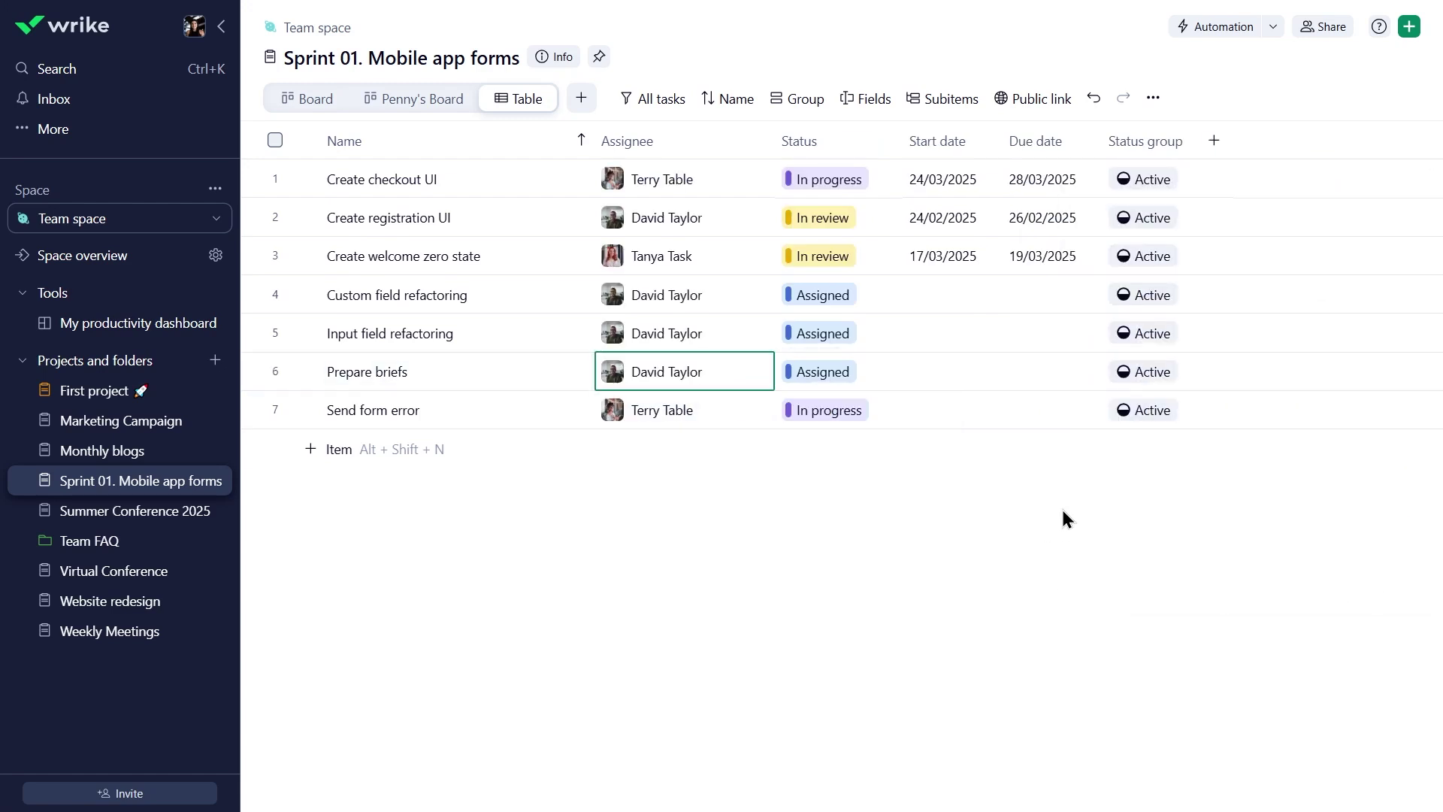
click(947, 372)
click(977, 603)
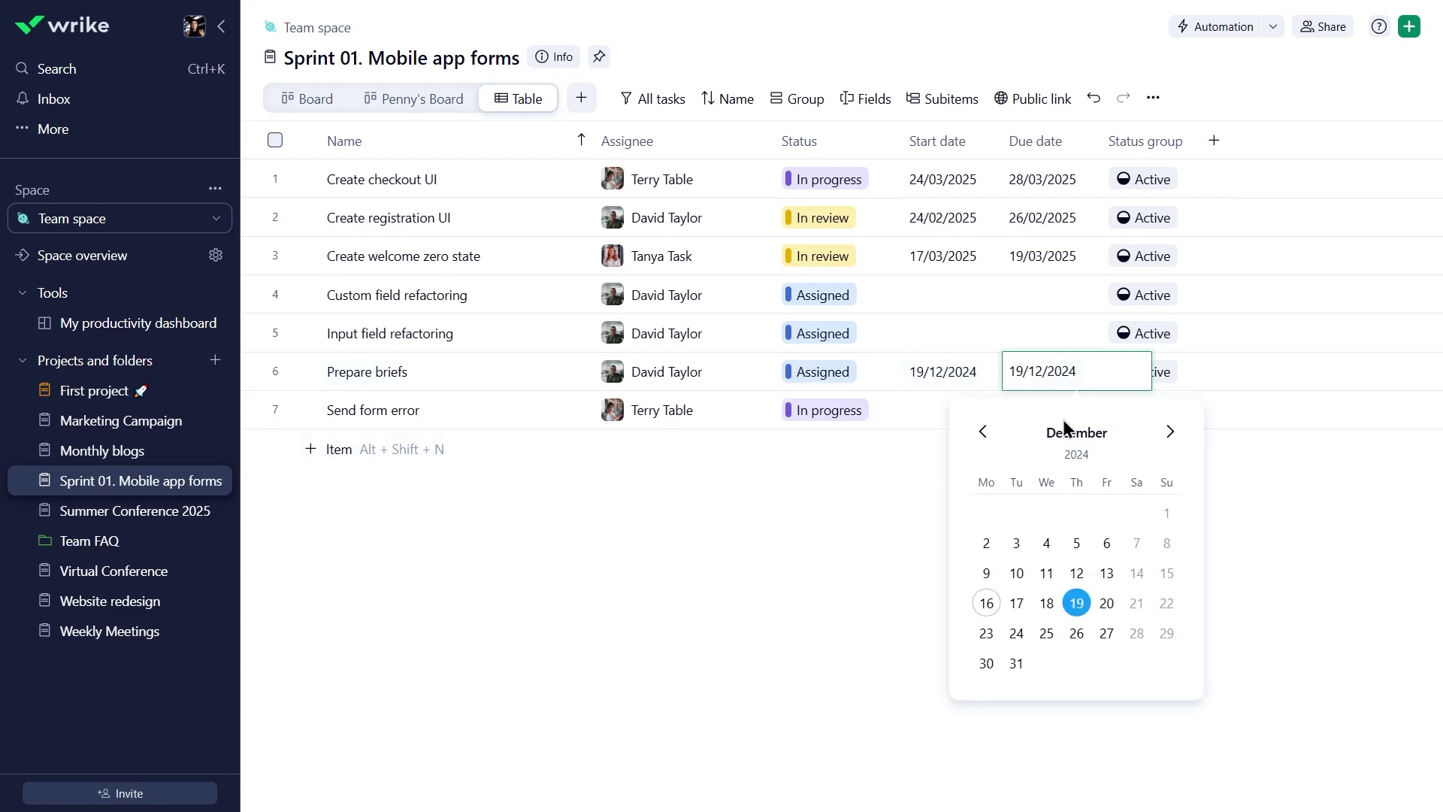
click(1111, 605)
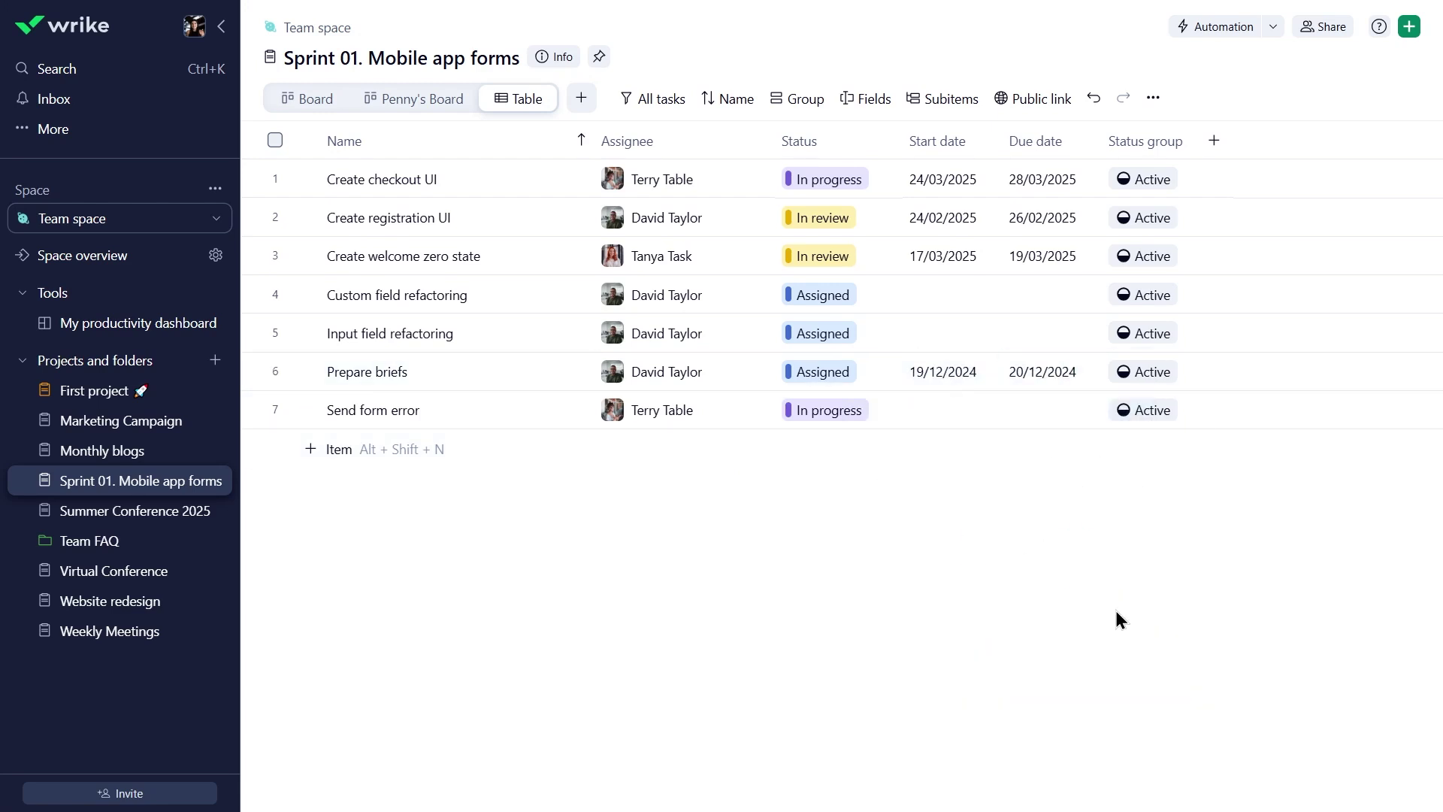
Create a custom table field named Percent Complete of Percent type.
click(1214, 140)
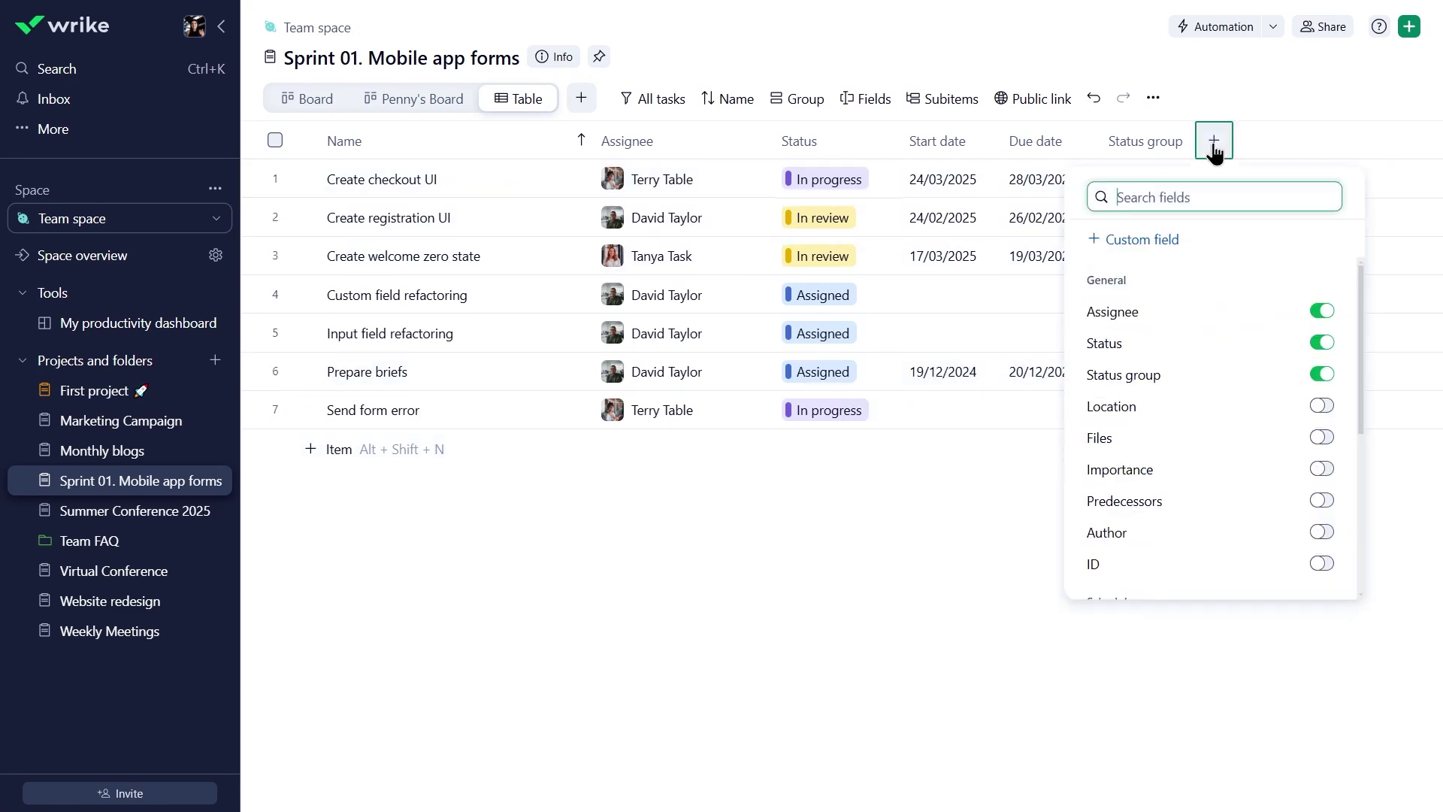
click(1141, 240)
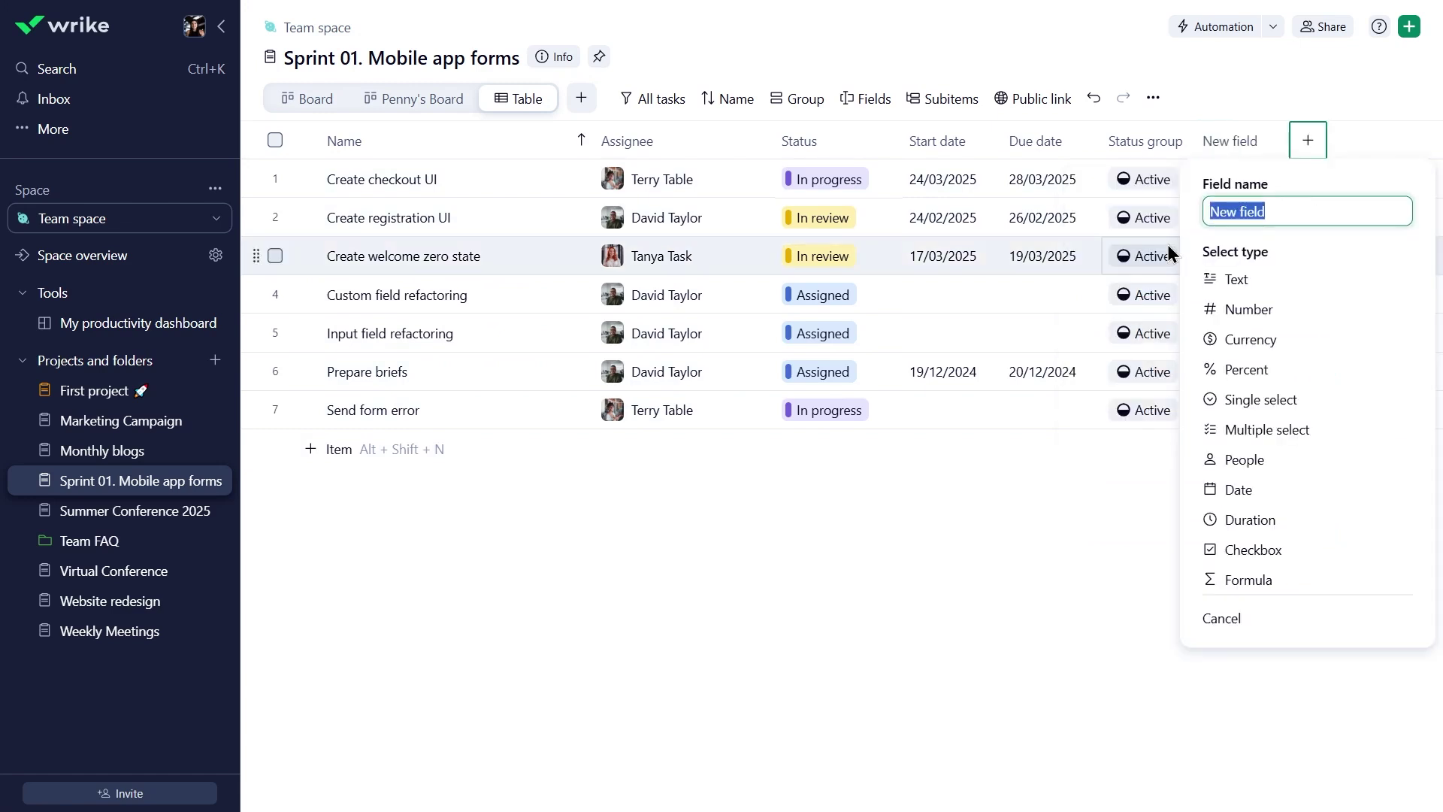
text(P)
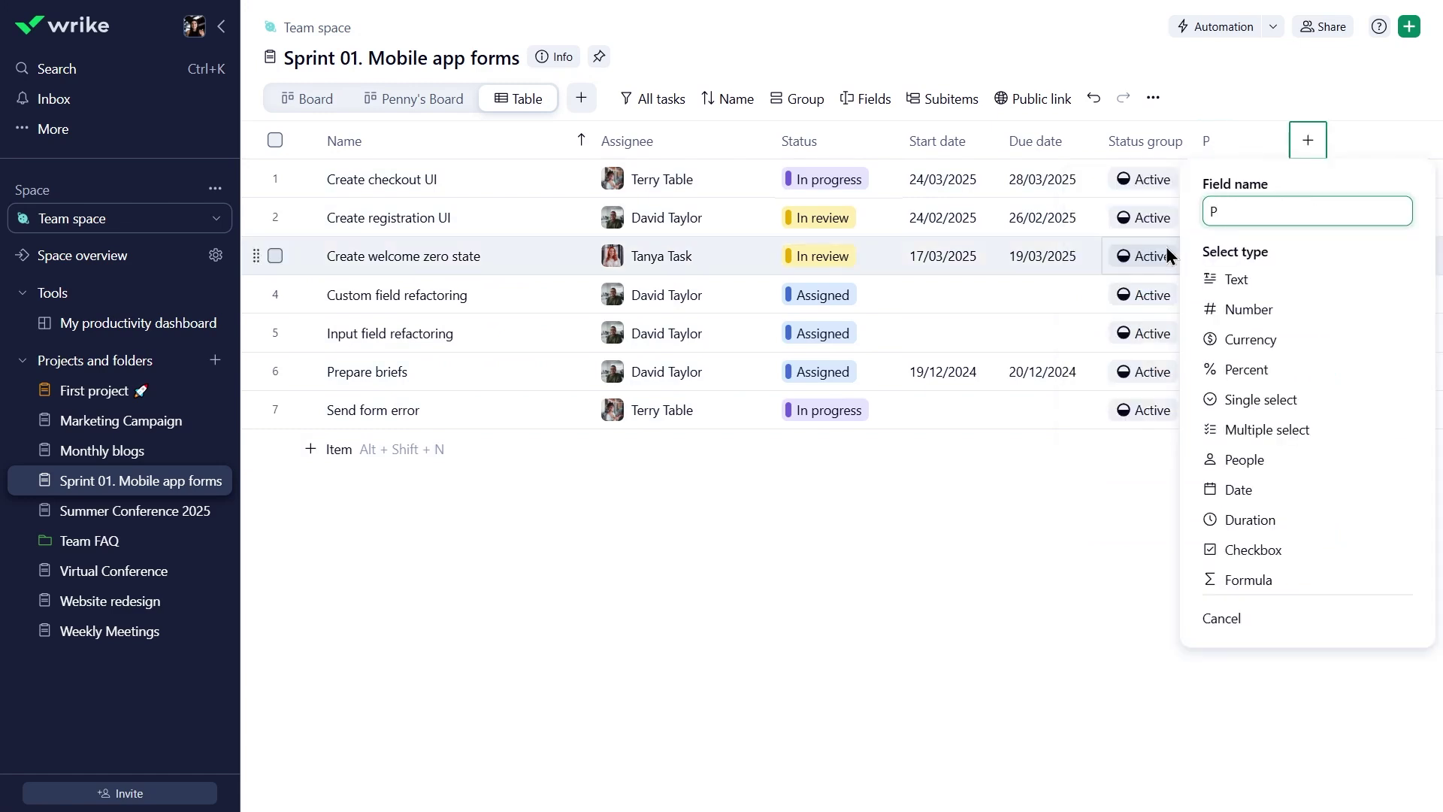
text(ercent Complete)
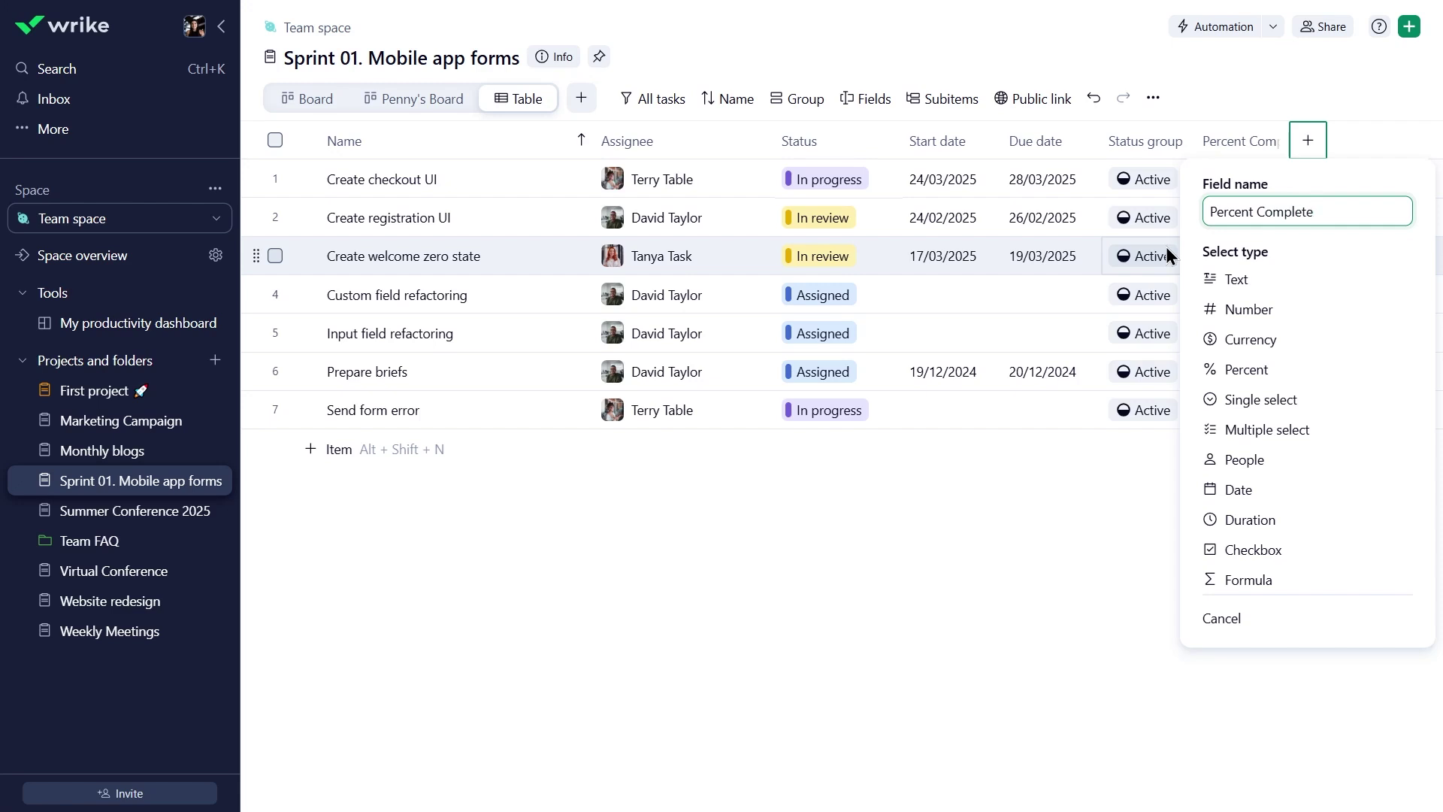
click(1251, 369)
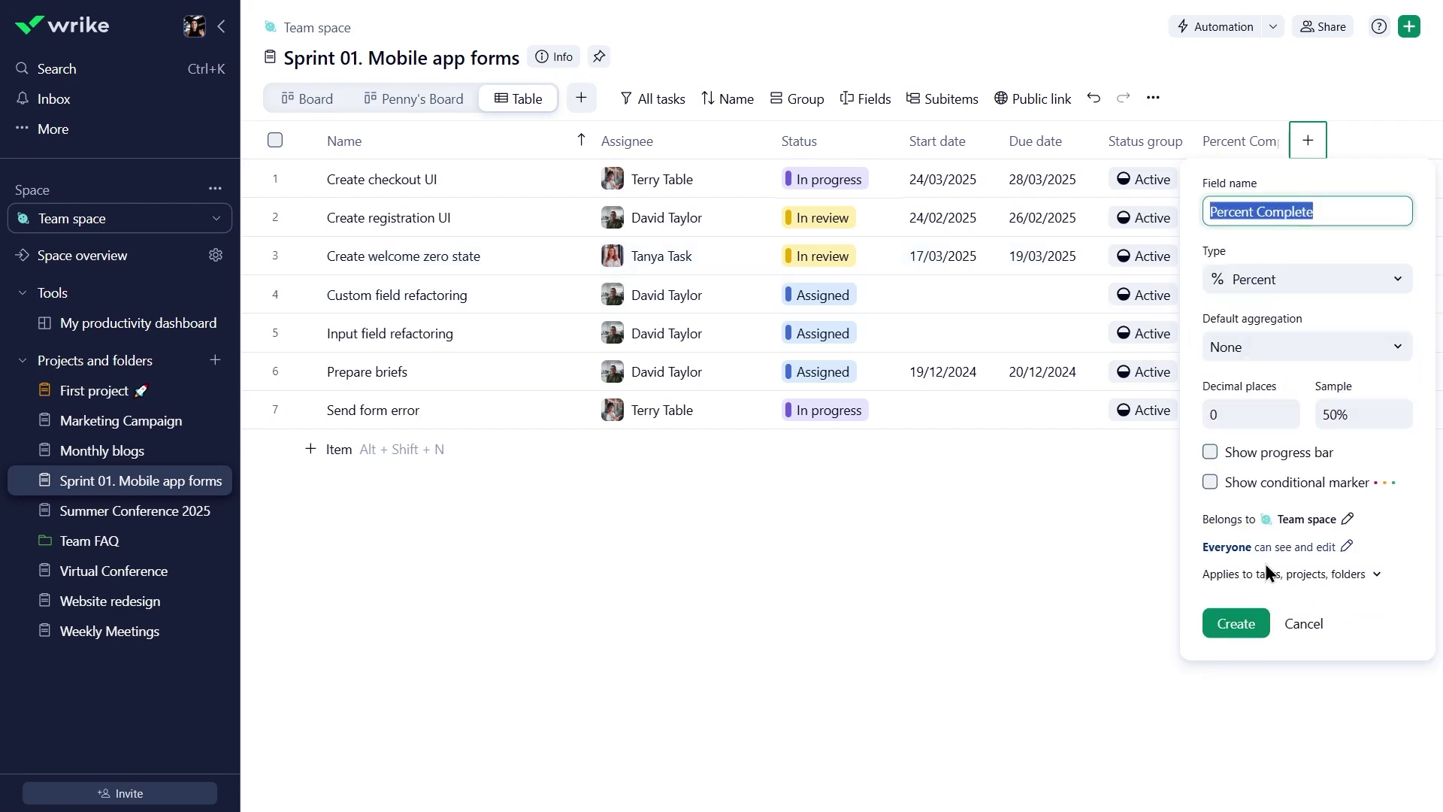
click(1256, 627)
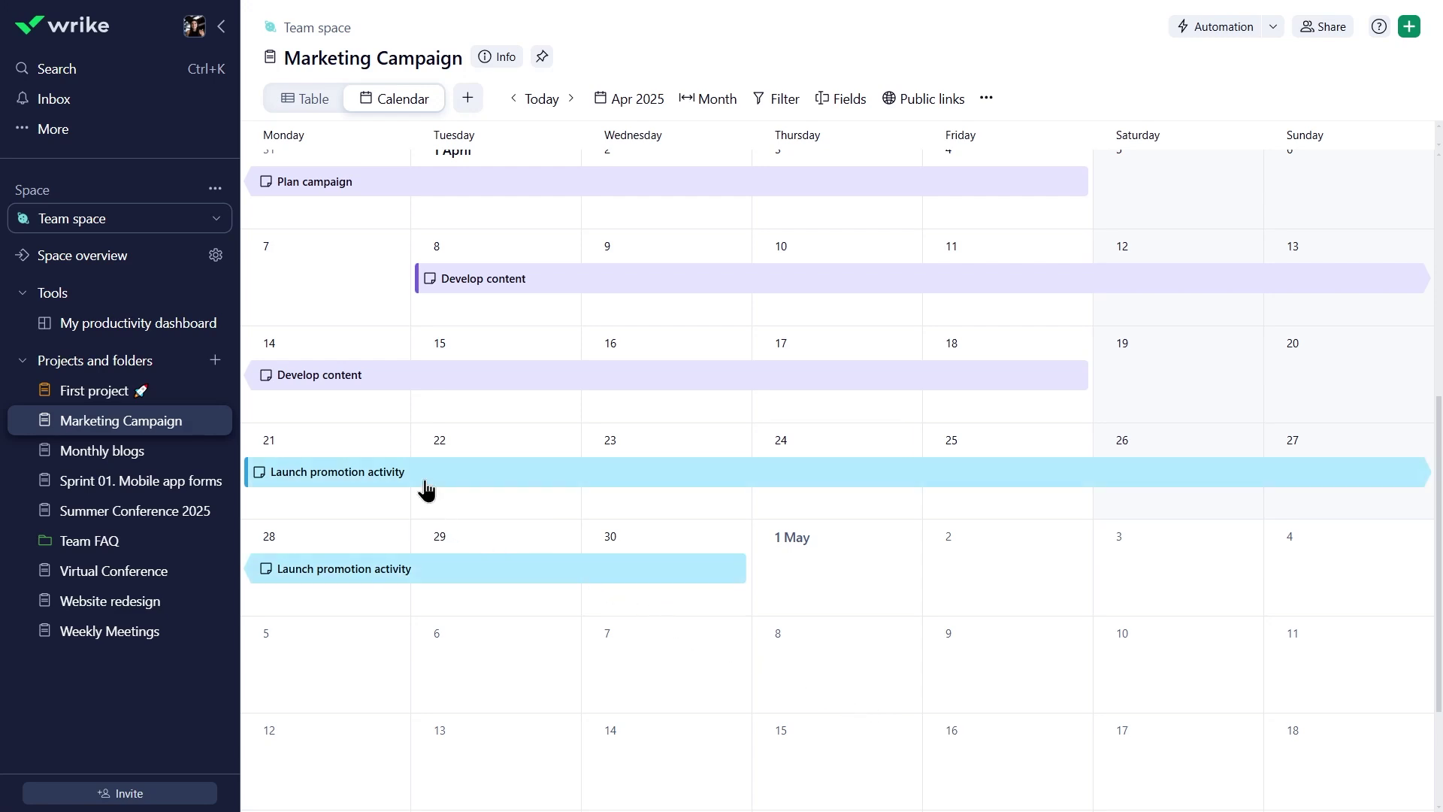
Reschedule Launch promotion to a later week and extend Develop content through Friday the 25th.
drag(429, 485, 439, 579)
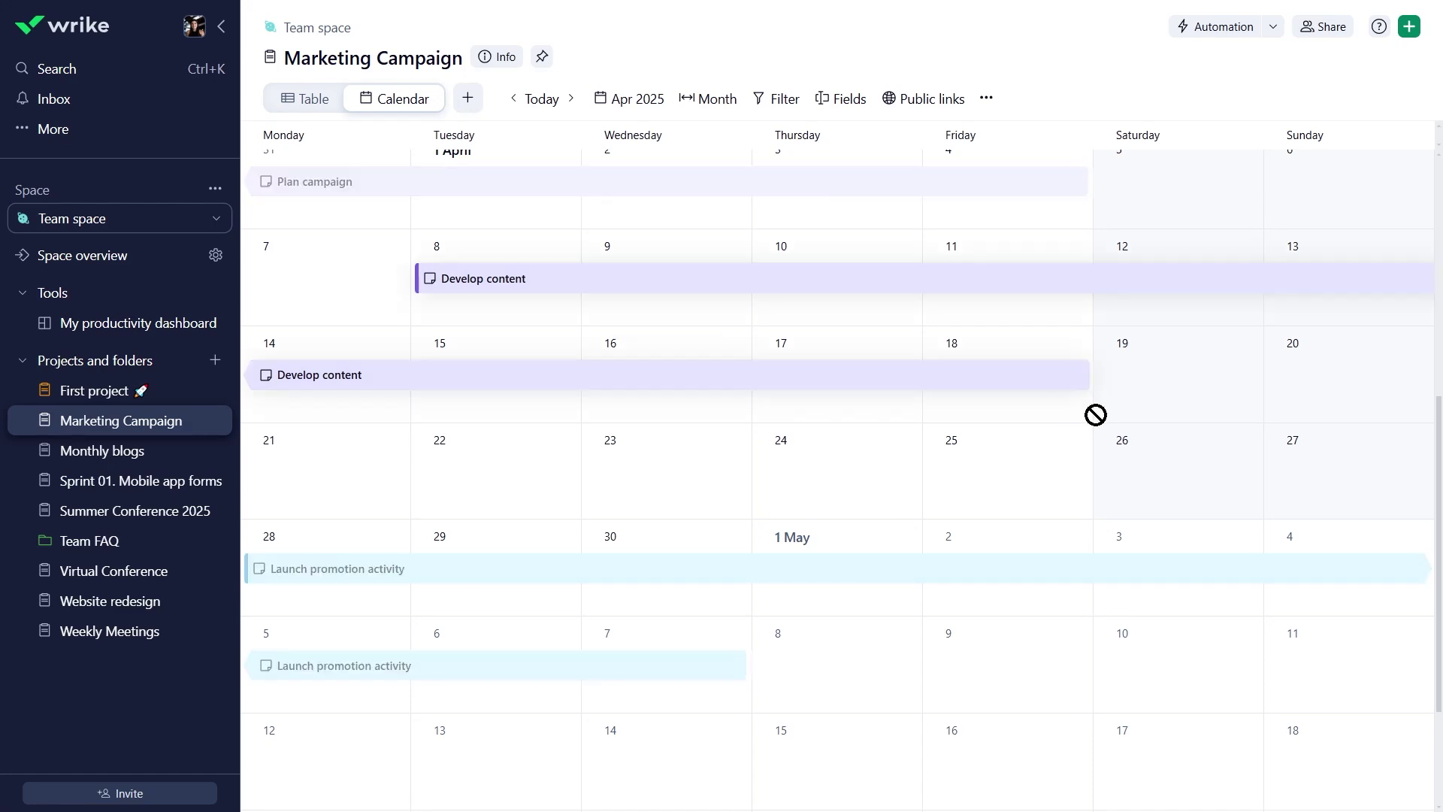
drag(1094, 370, 1069, 493)
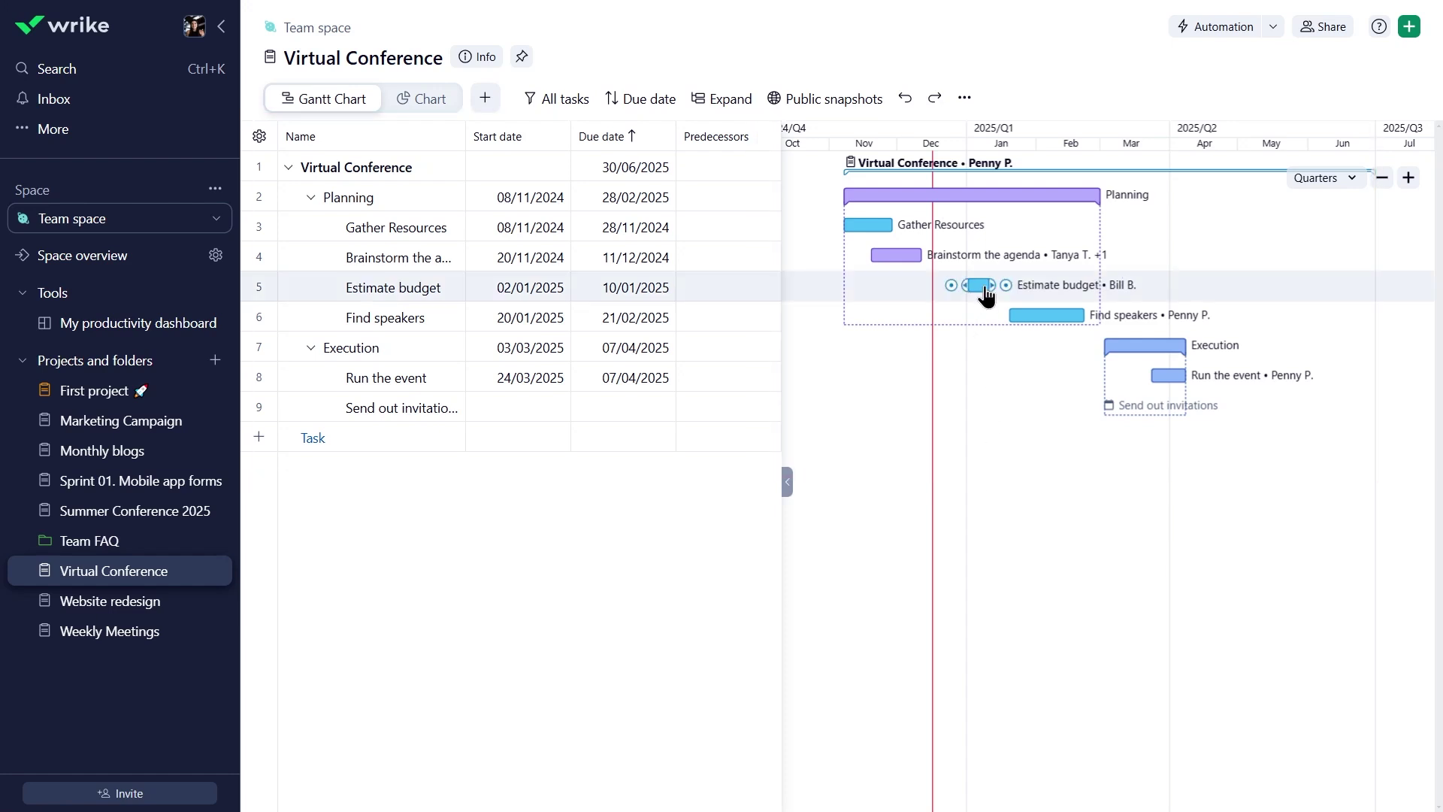
Lengthen Estimate budget into late January and convert it to a milestone.
mouse_move(989, 284)
mouse_down()
mouse_move(1030, 284)
mouse_move(1015, 315)
mouse_up()
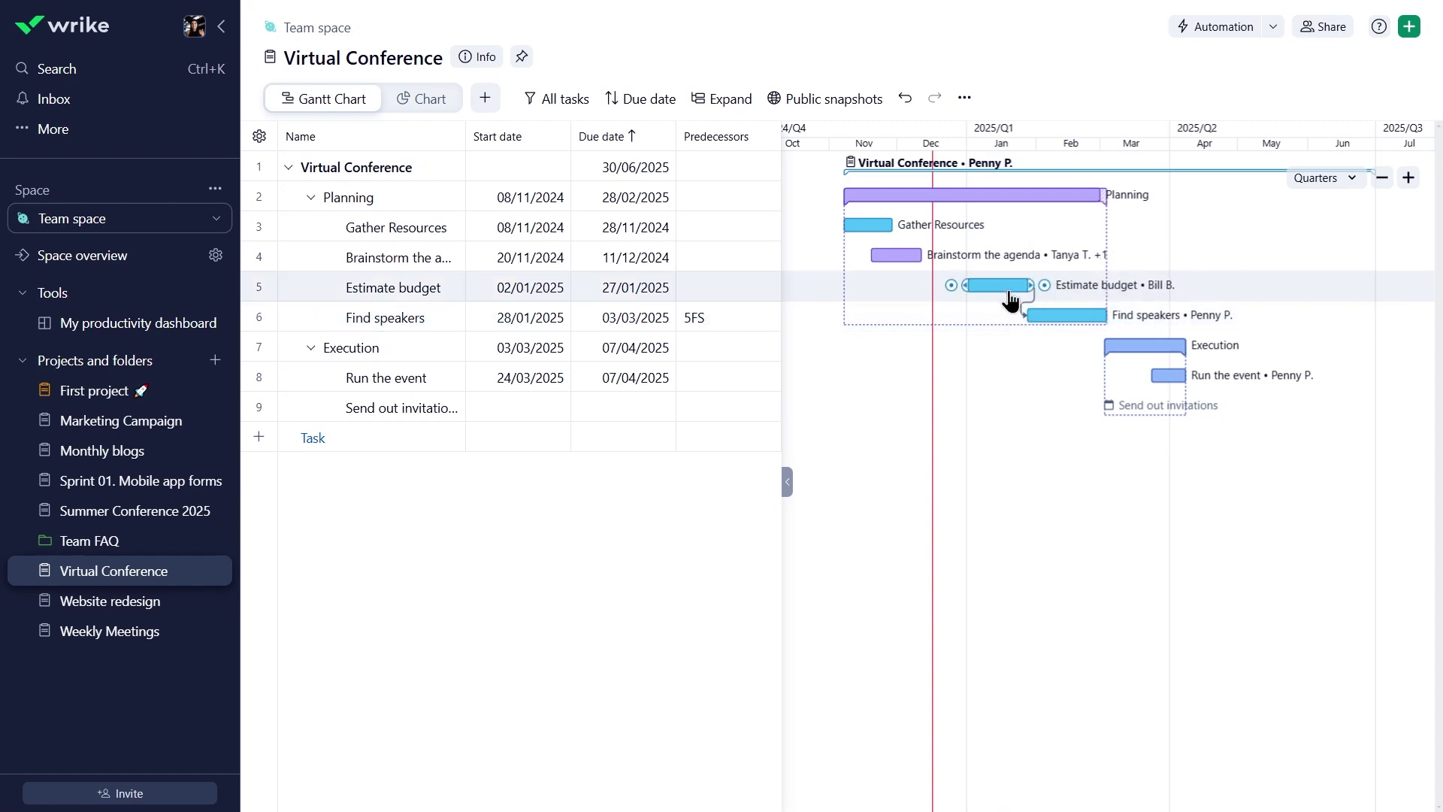
click(1134, 321)
click(1295, 298)
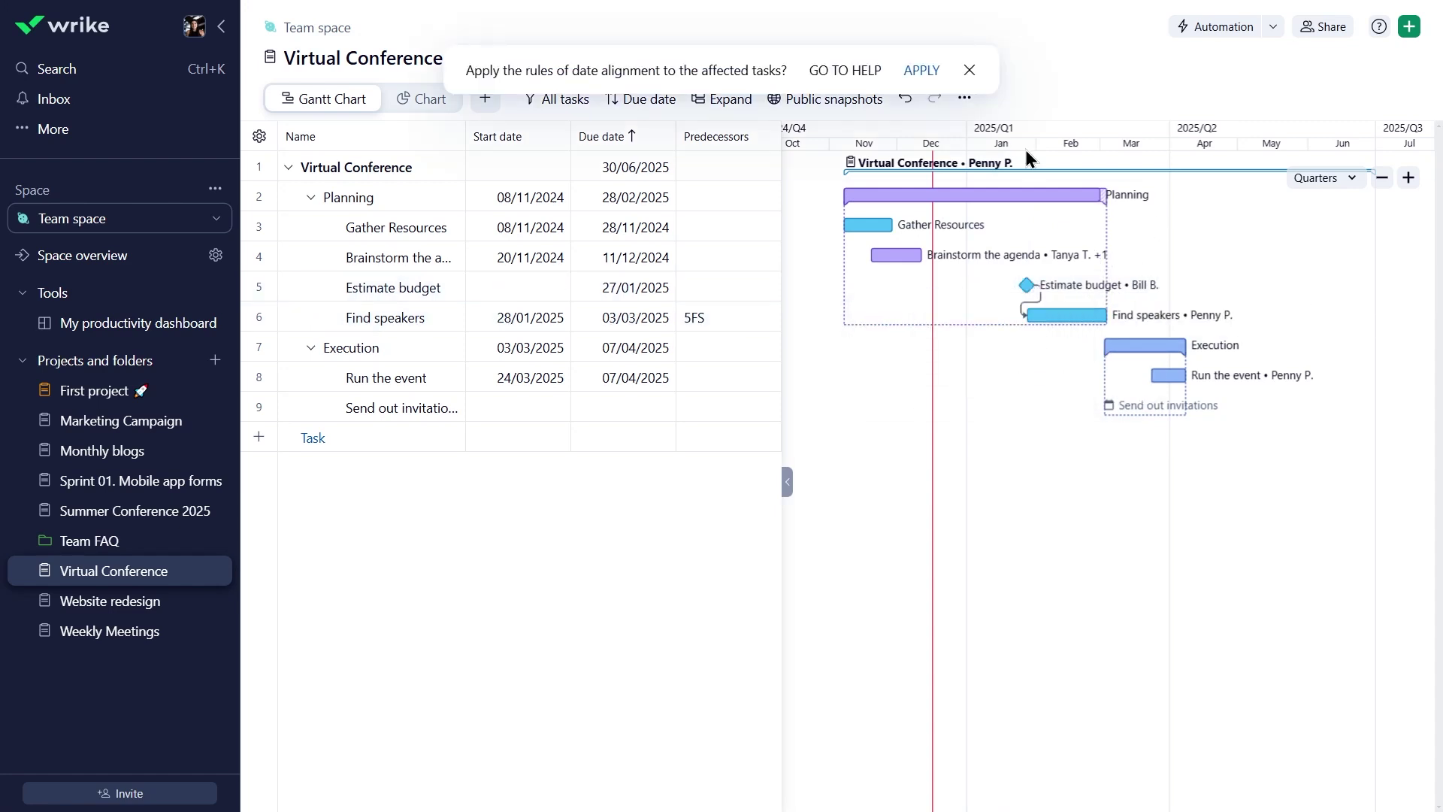
click(964, 97)
click(1086, 234)
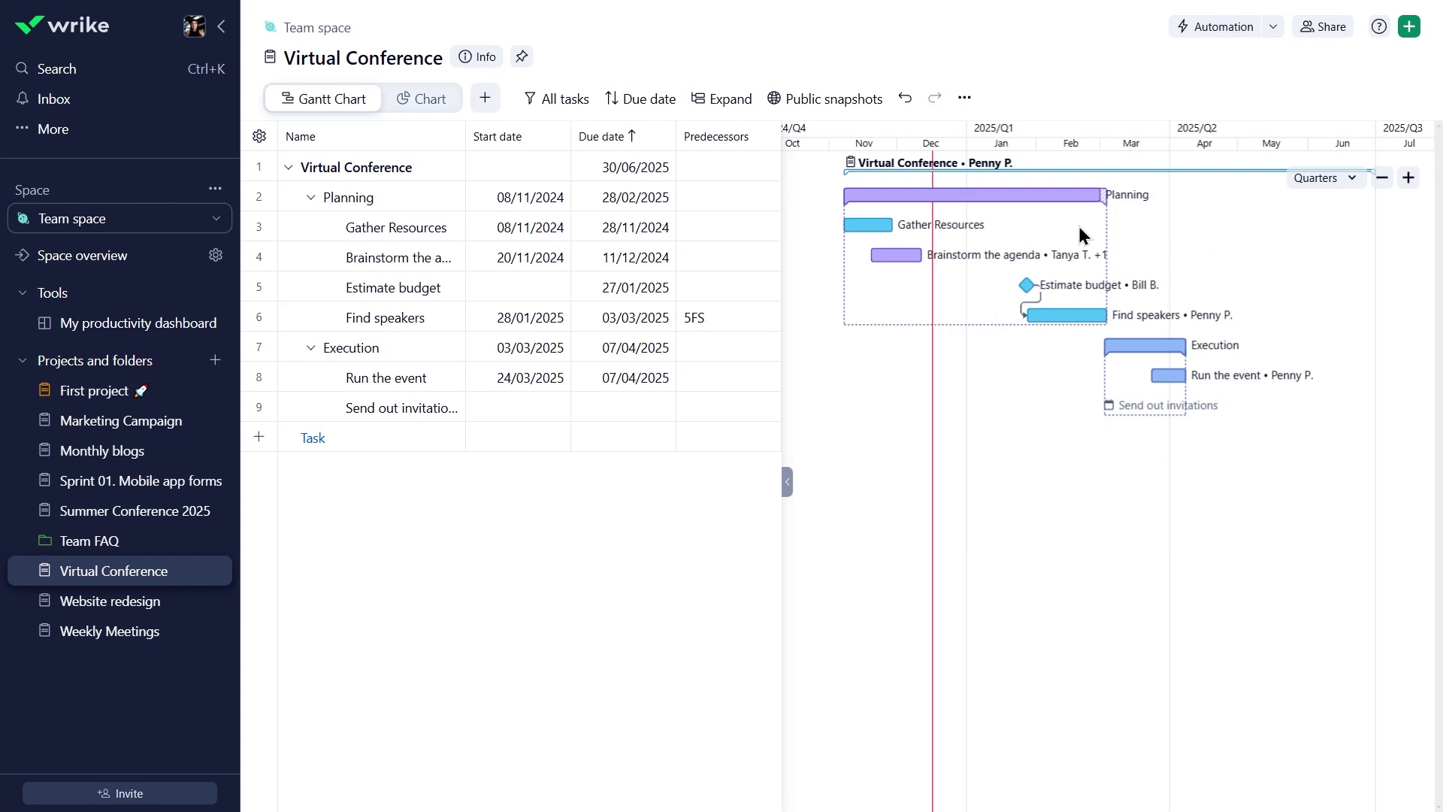
Shift Run the event to start 10/03/2025 and set Send out invitations due 07/03/2025.
mouse_move(1181, 375)
mouse_down()
mouse_move(1151, 378)
mouse_move(1187, 376)
mouse_up()
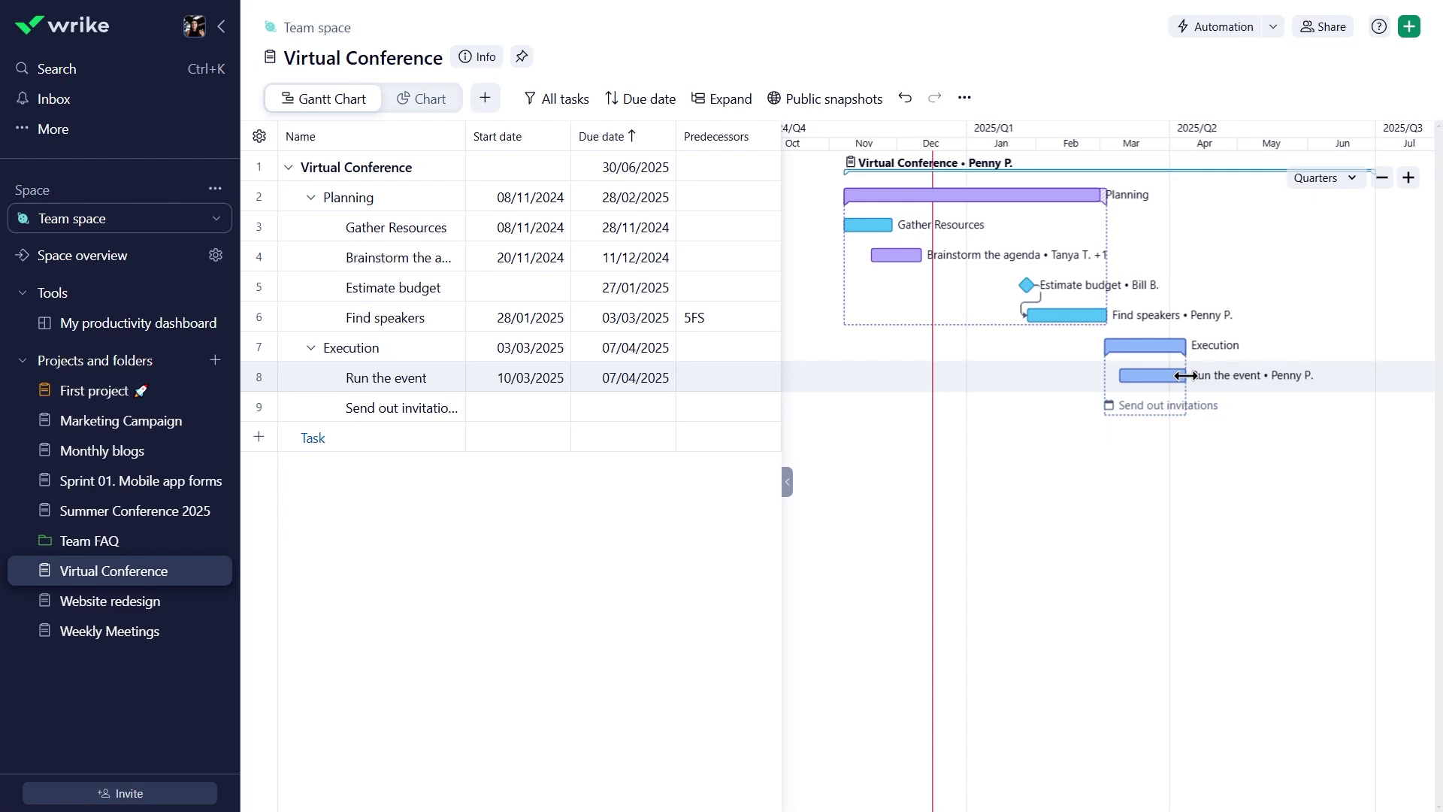
click(646, 401)
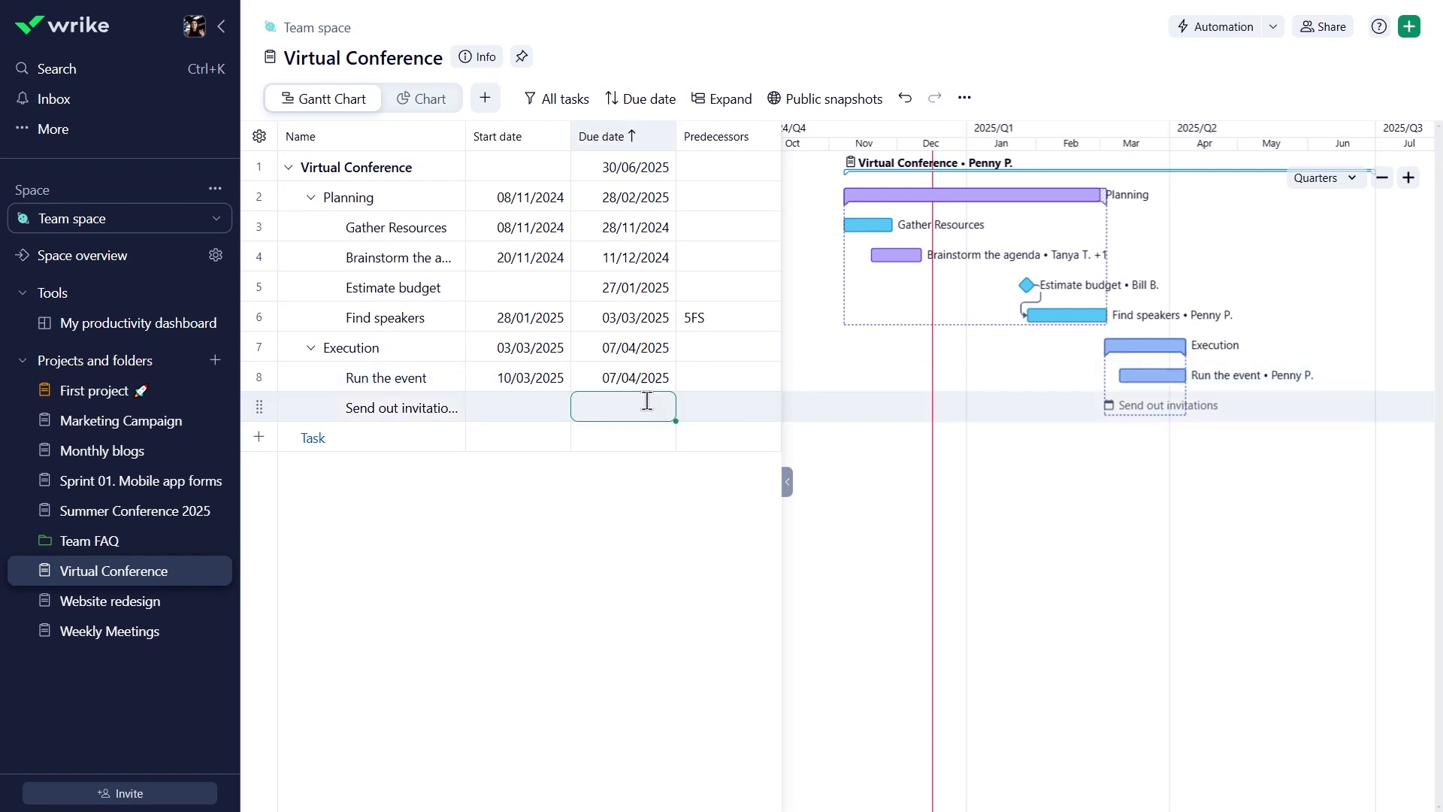
click(645, 402)
click(716, 464)
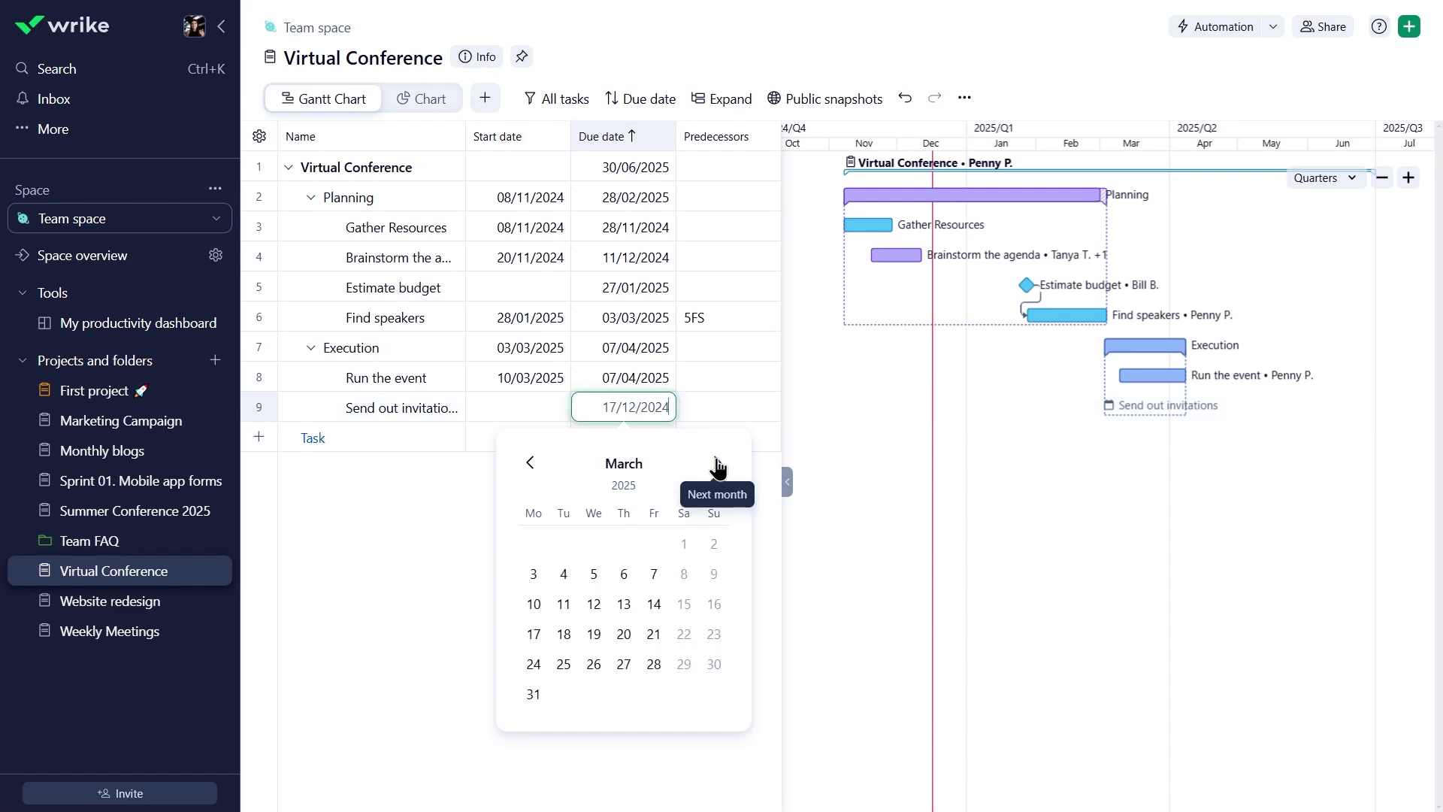
click(654, 574)
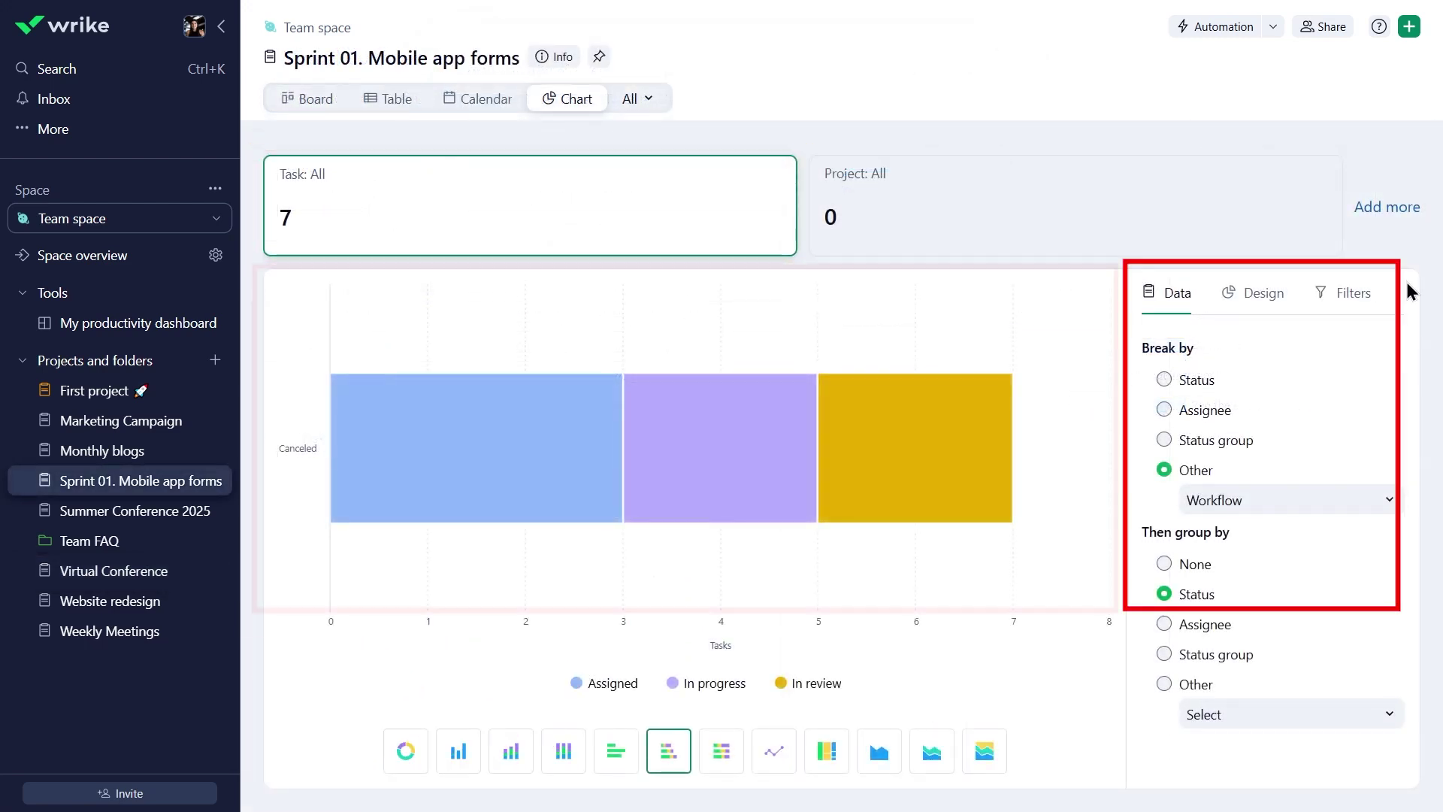
Add a Task: Duration metric broken by Status and grouped by Assignee.
click(1378, 206)
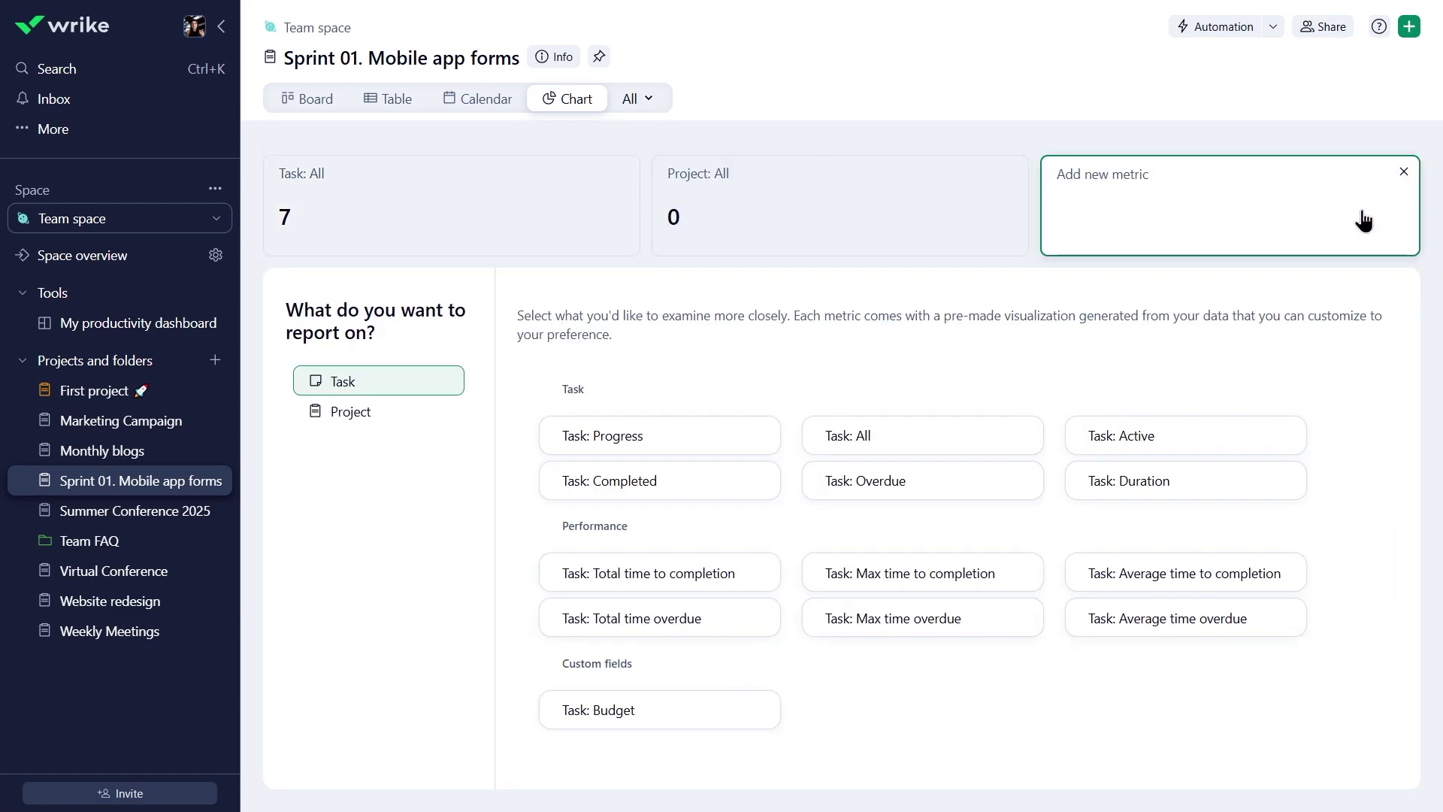
click(1275, 495)
click(1203, 387)
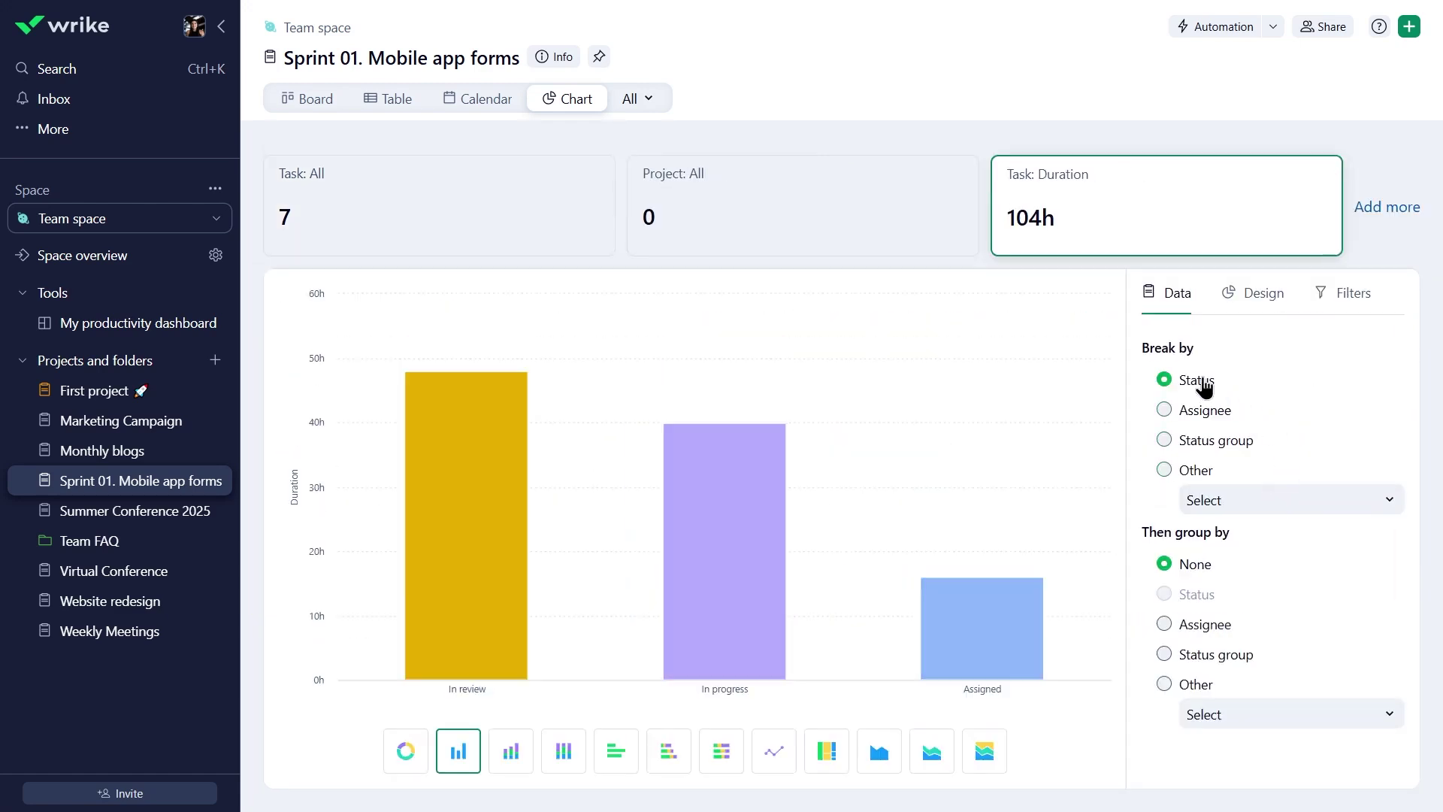
click(1205, 627)
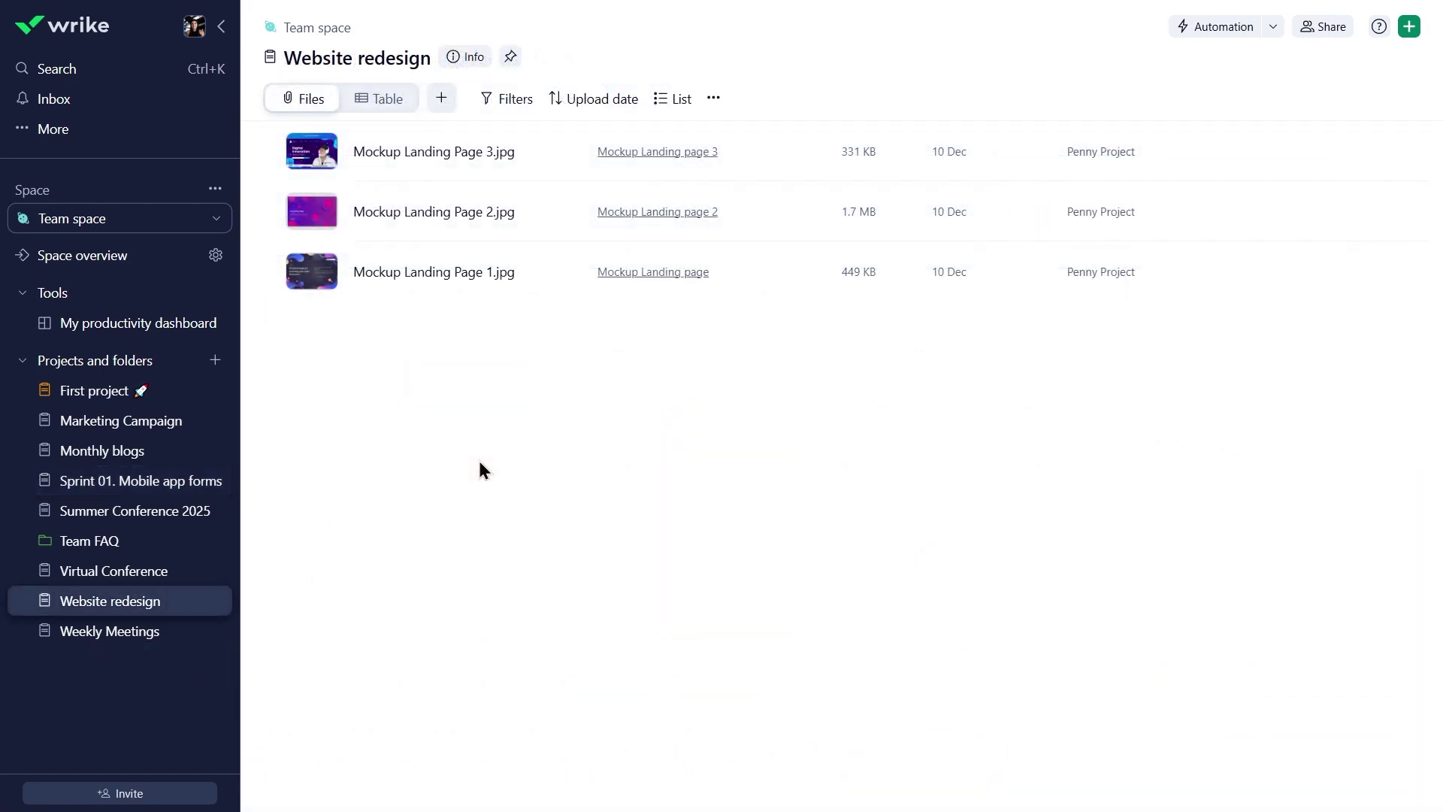
Preview Mockup Landing Page 1.jpg and download it into Landing Page Mockups.
click(425, 277)
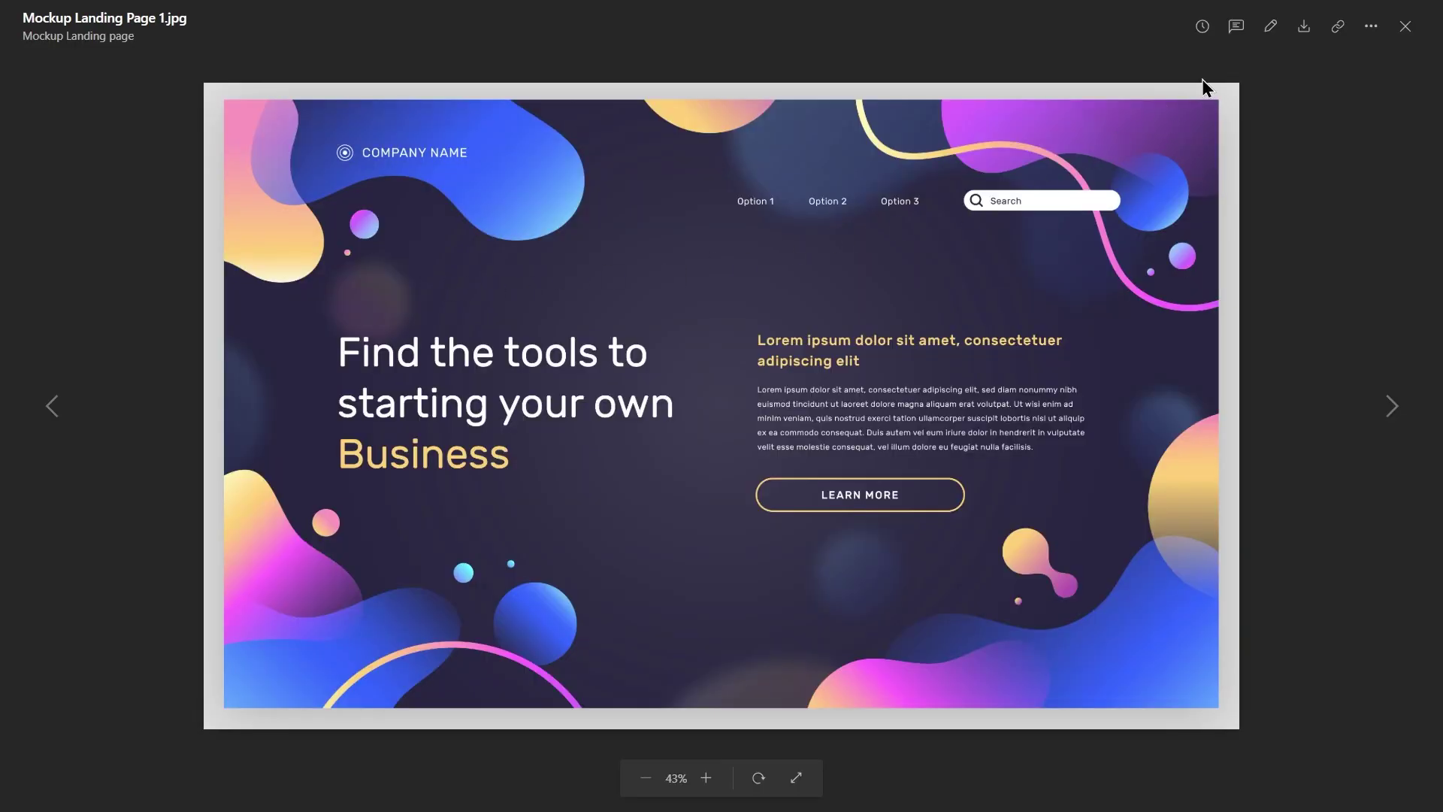
click(1304, 34)
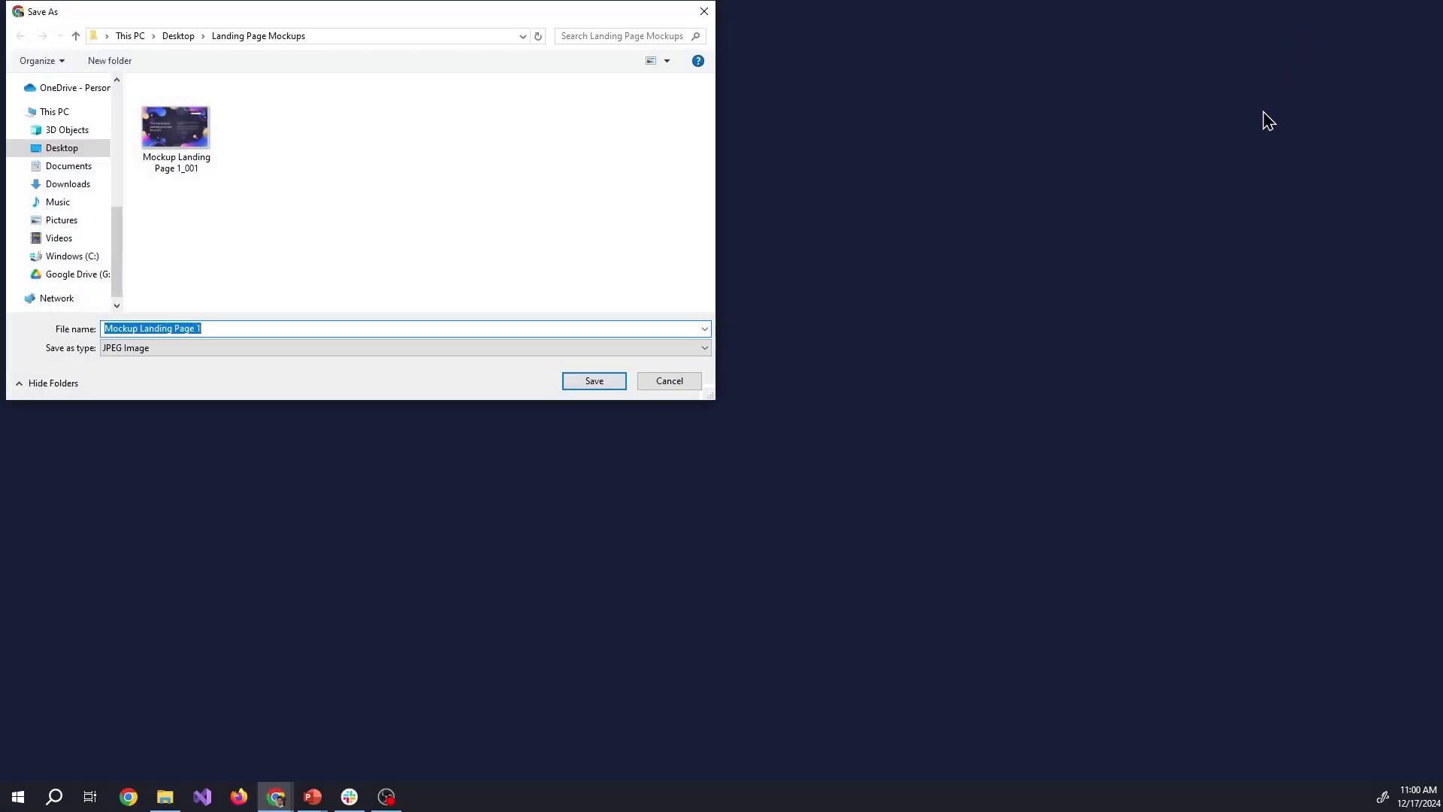
click(622, 383)
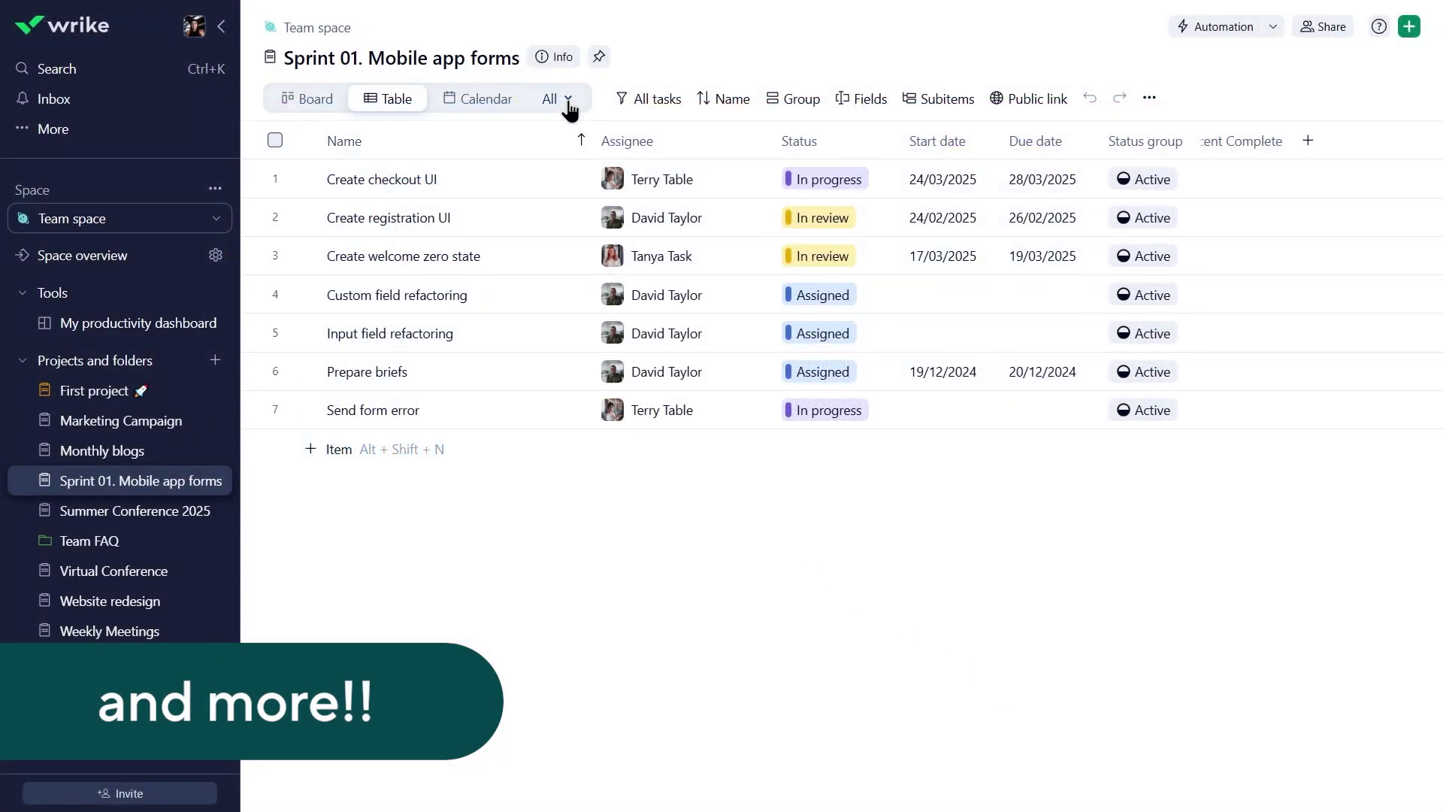
Add a new board view named Penny's Board to the project.
click(569, 101)
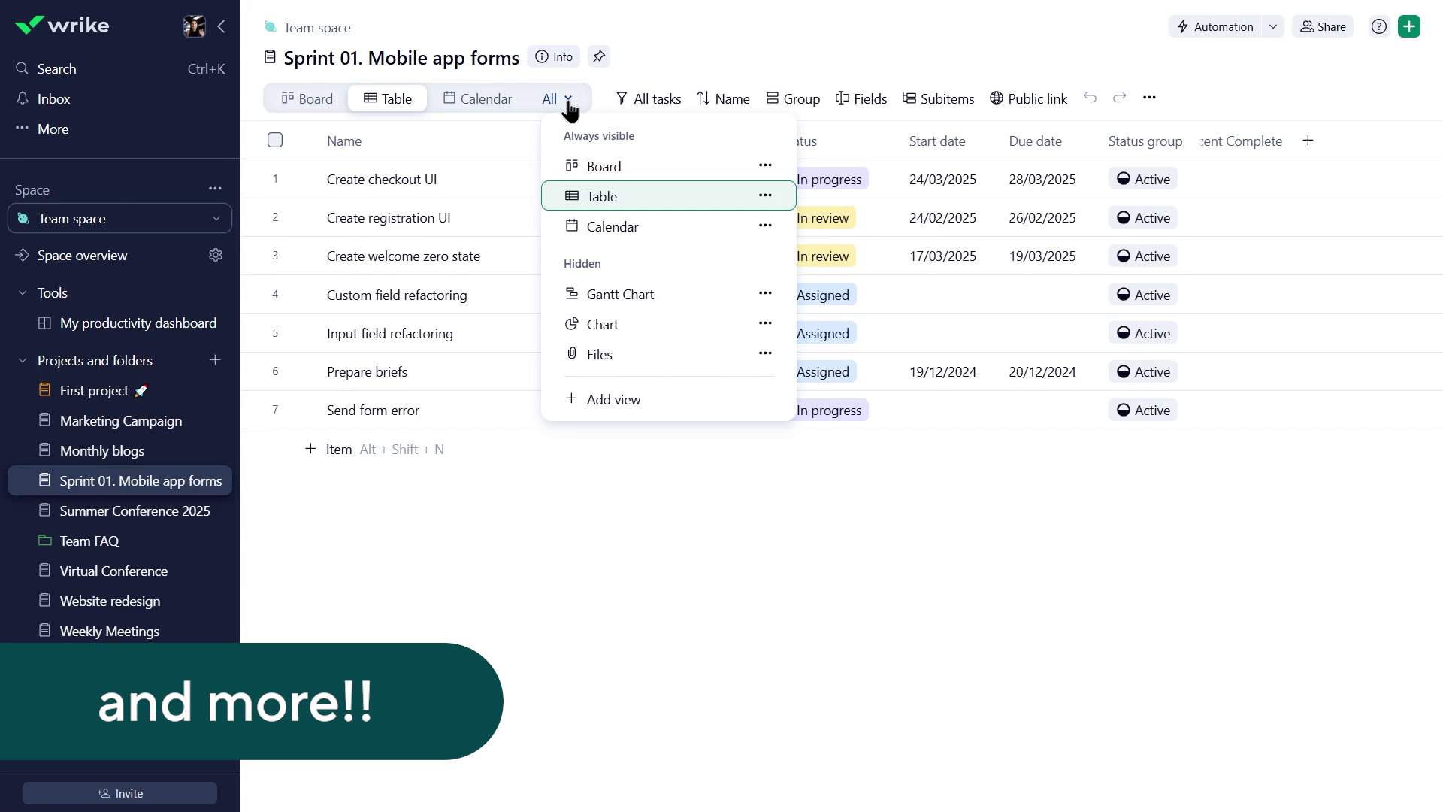
click(639, 421)
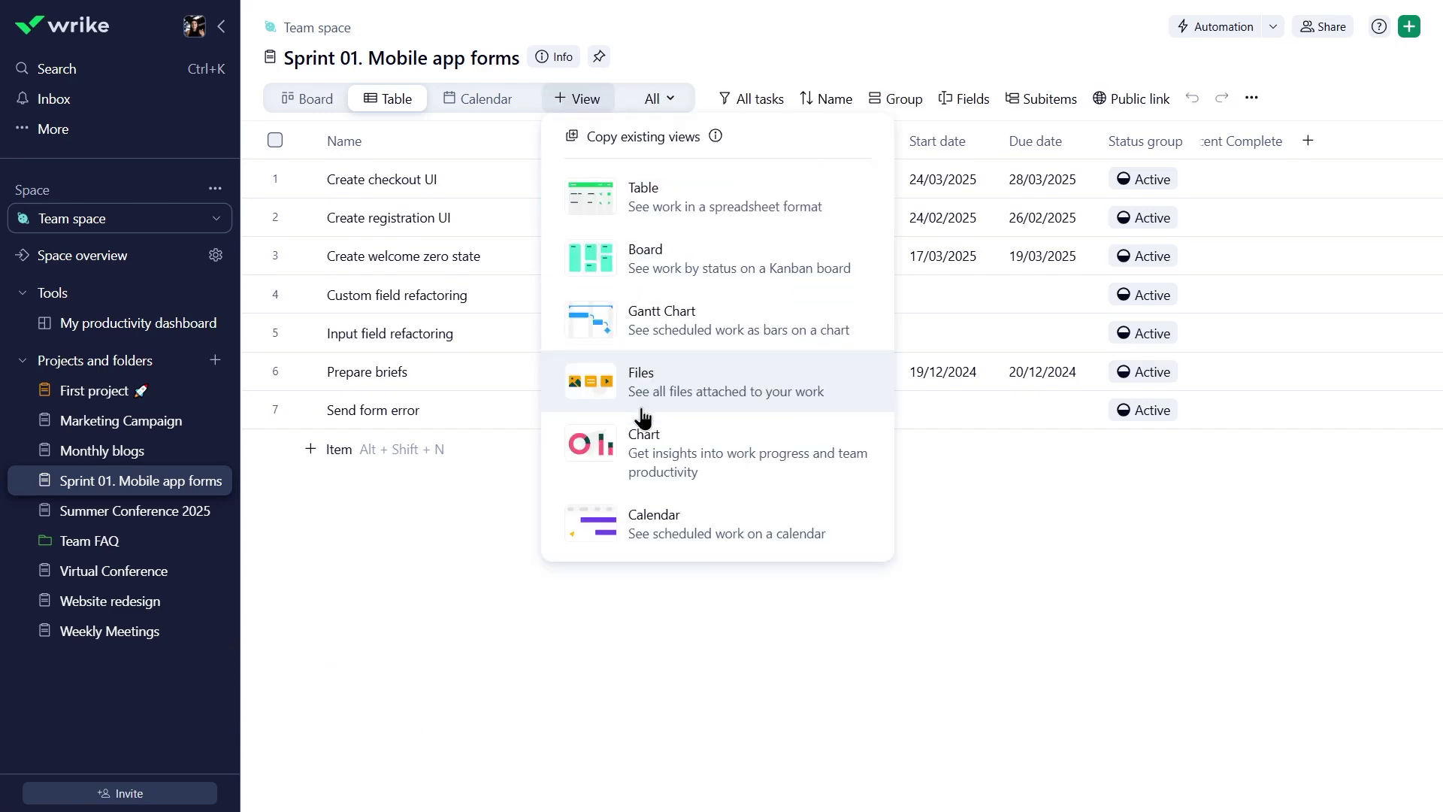
click(695, 276)
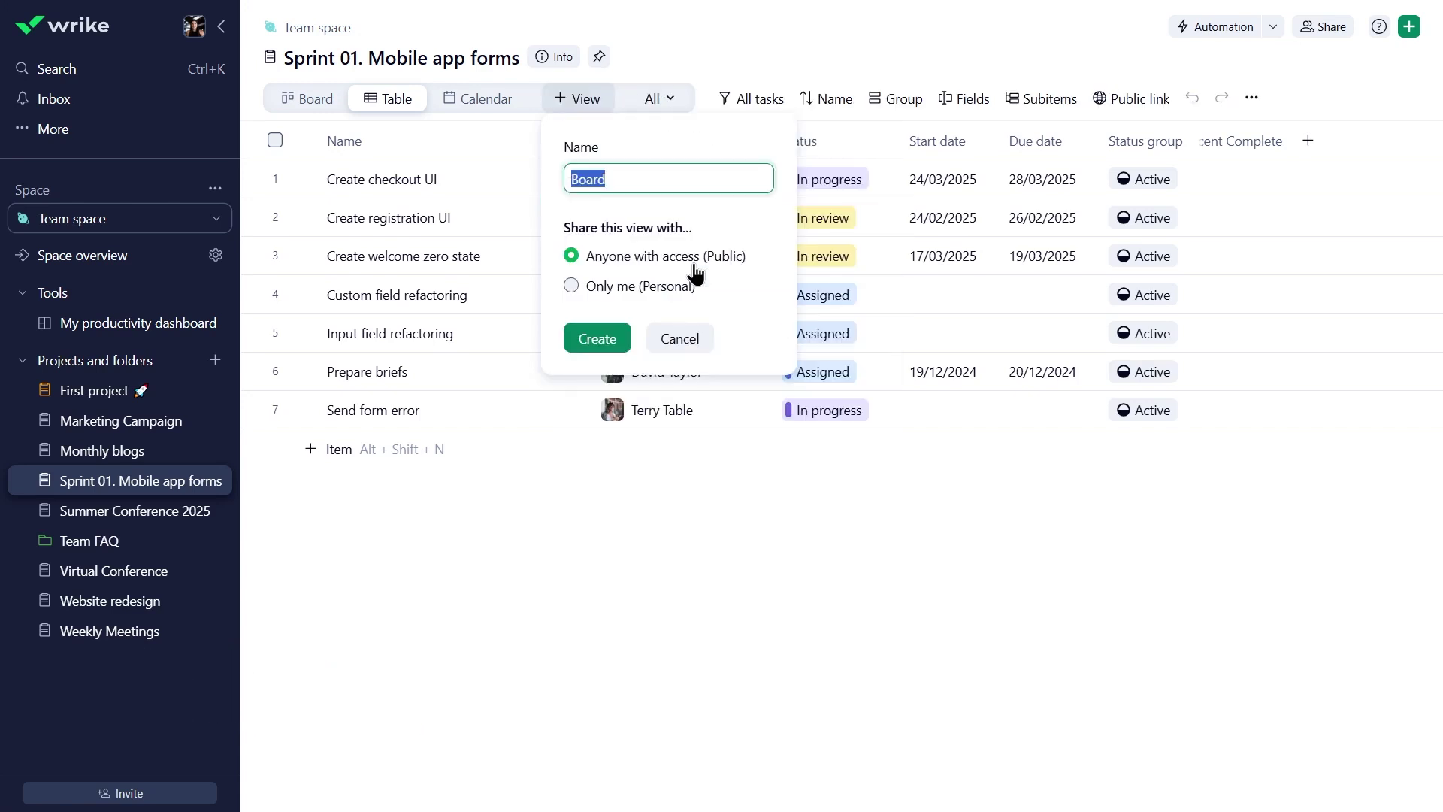
text(Penny's)
key(Return)
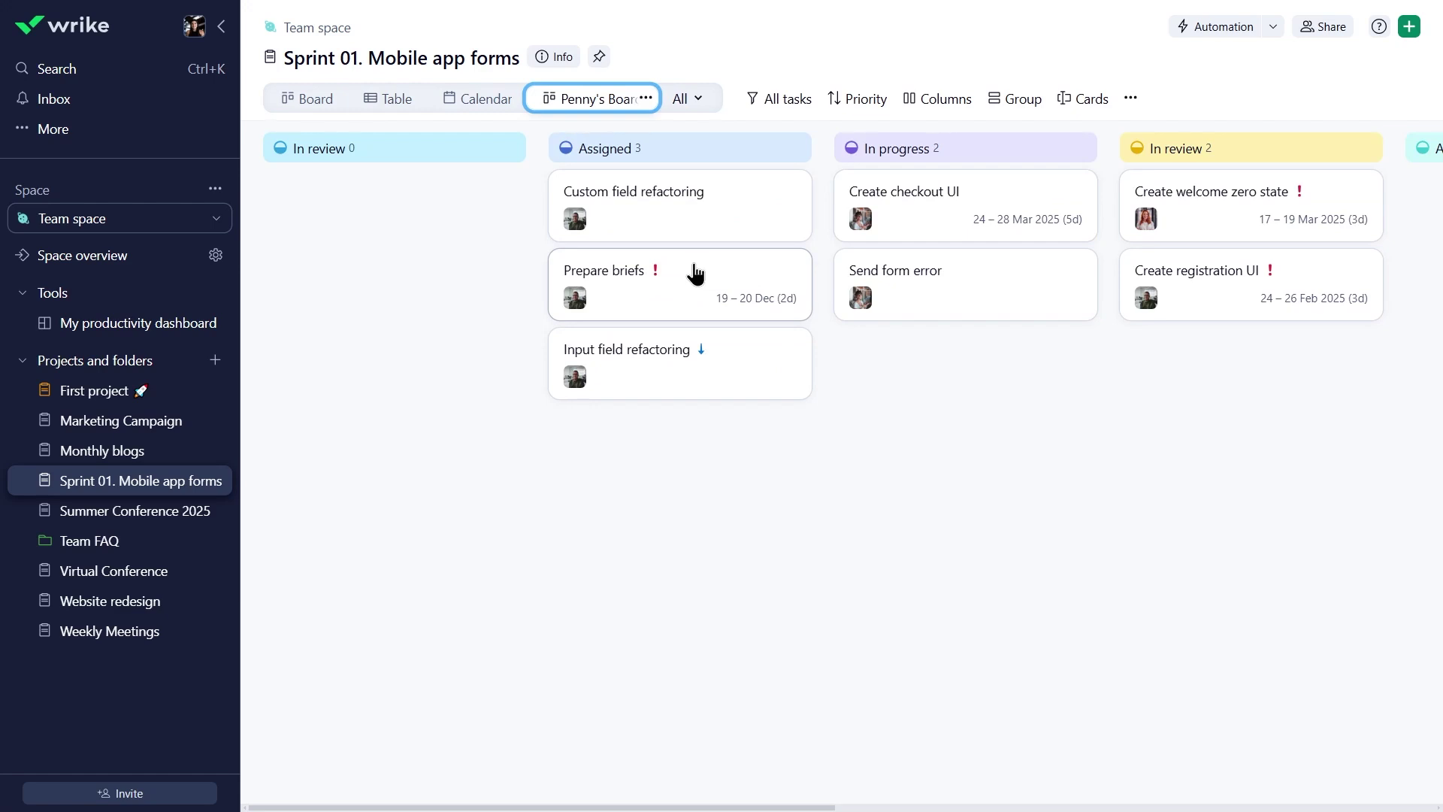
click(783, 101)
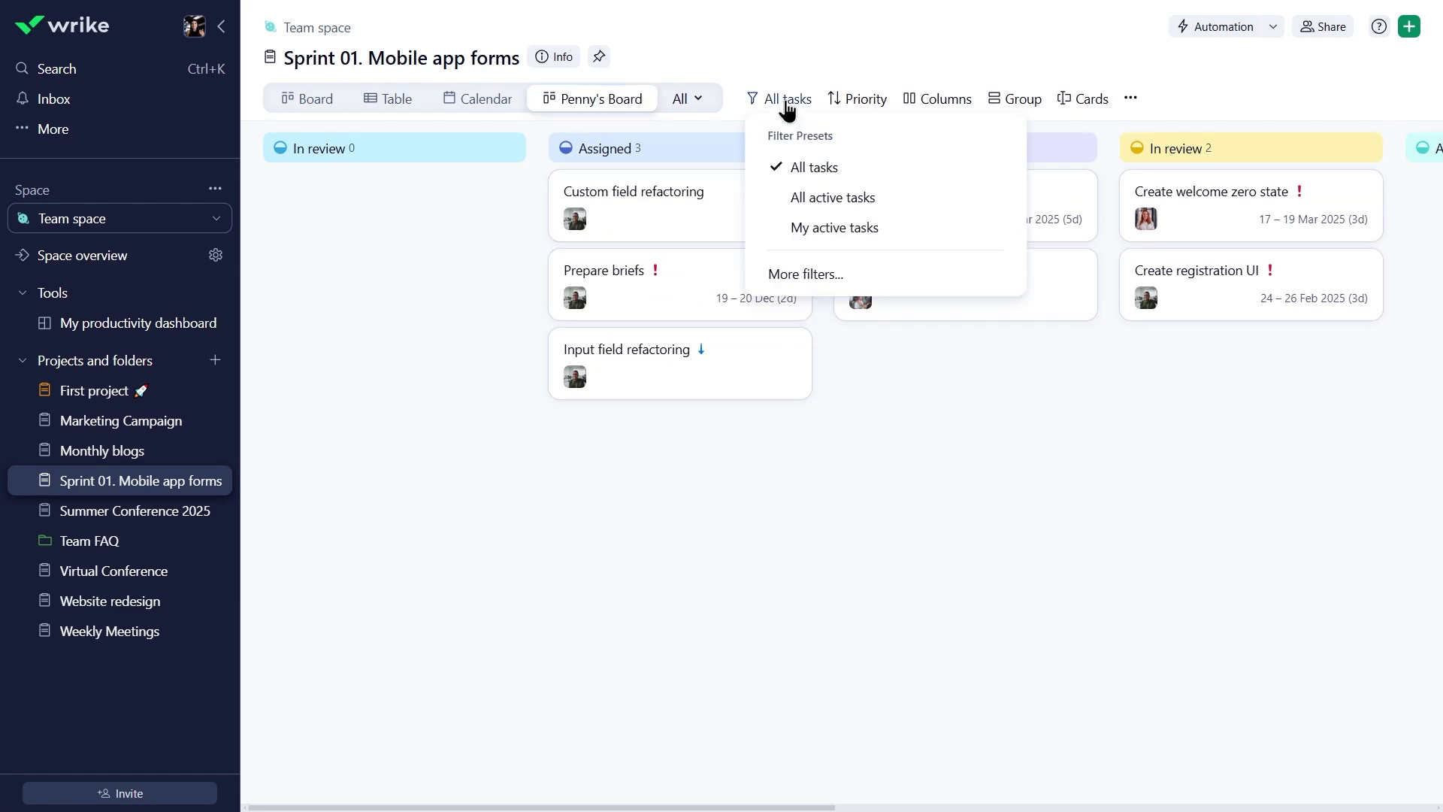
click(843, 276)
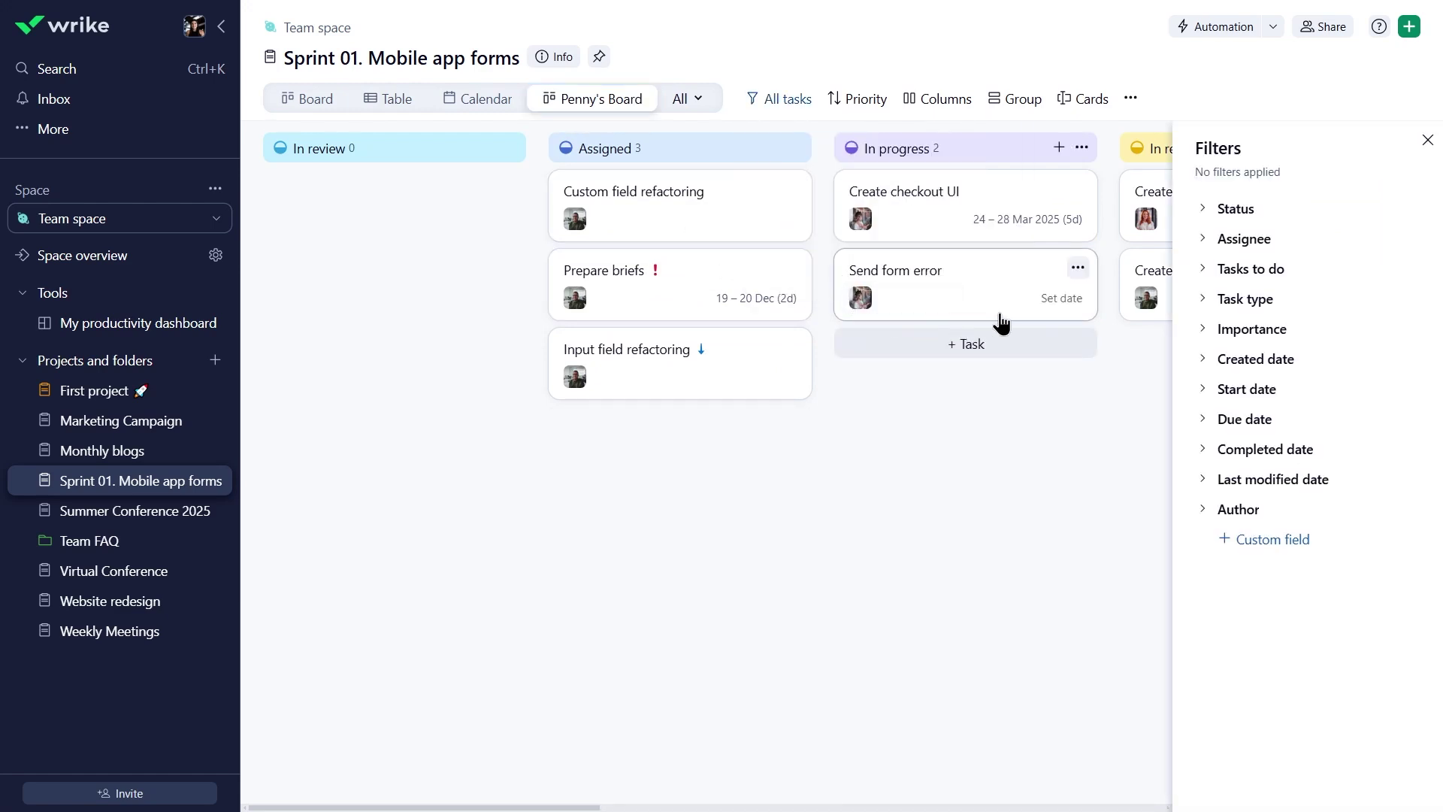
click(1241, 239)
click(1262, 301)
click(1261, 399)
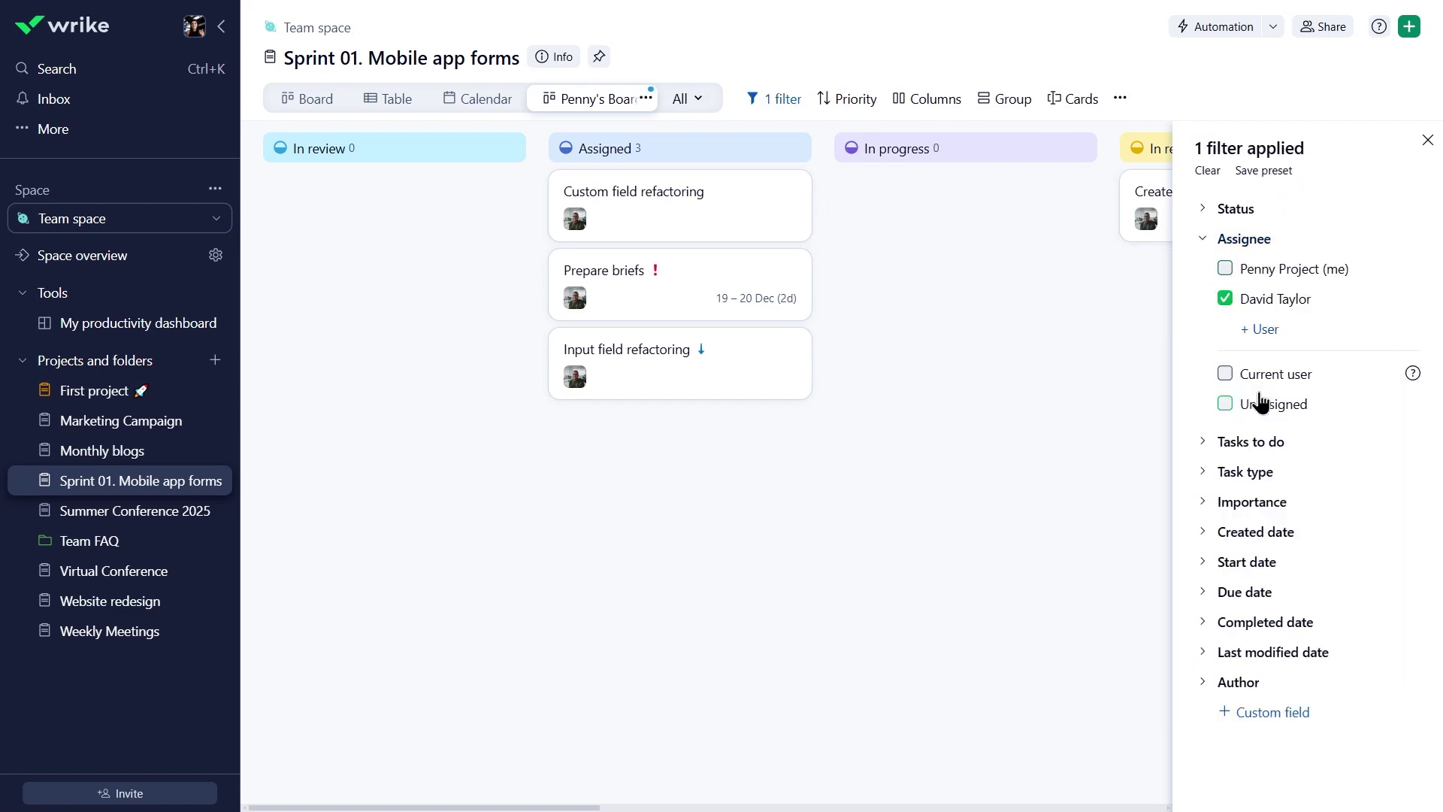
Sort the cards by Importance and save the filters as the view's default.
click(846, 112)
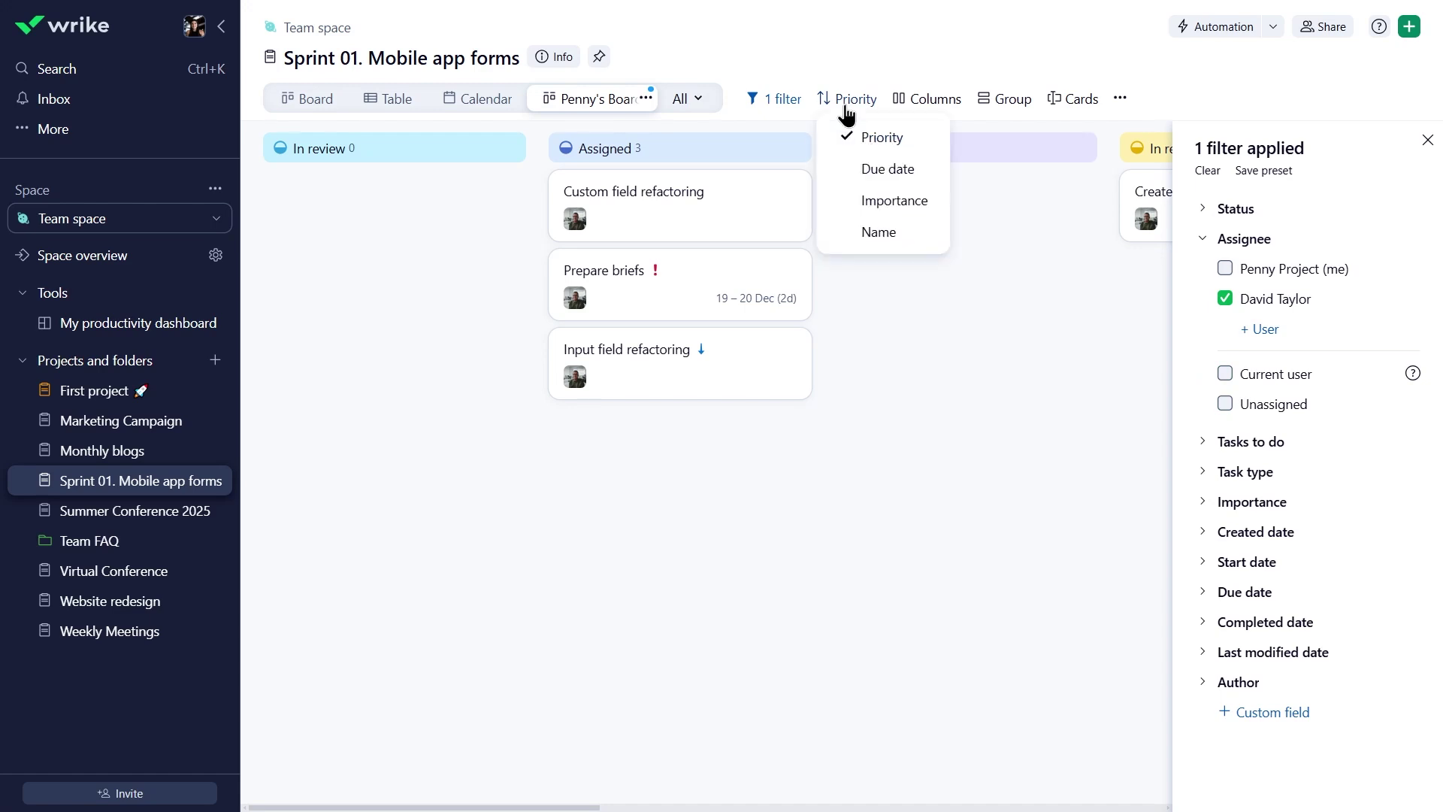
click(915, 204)
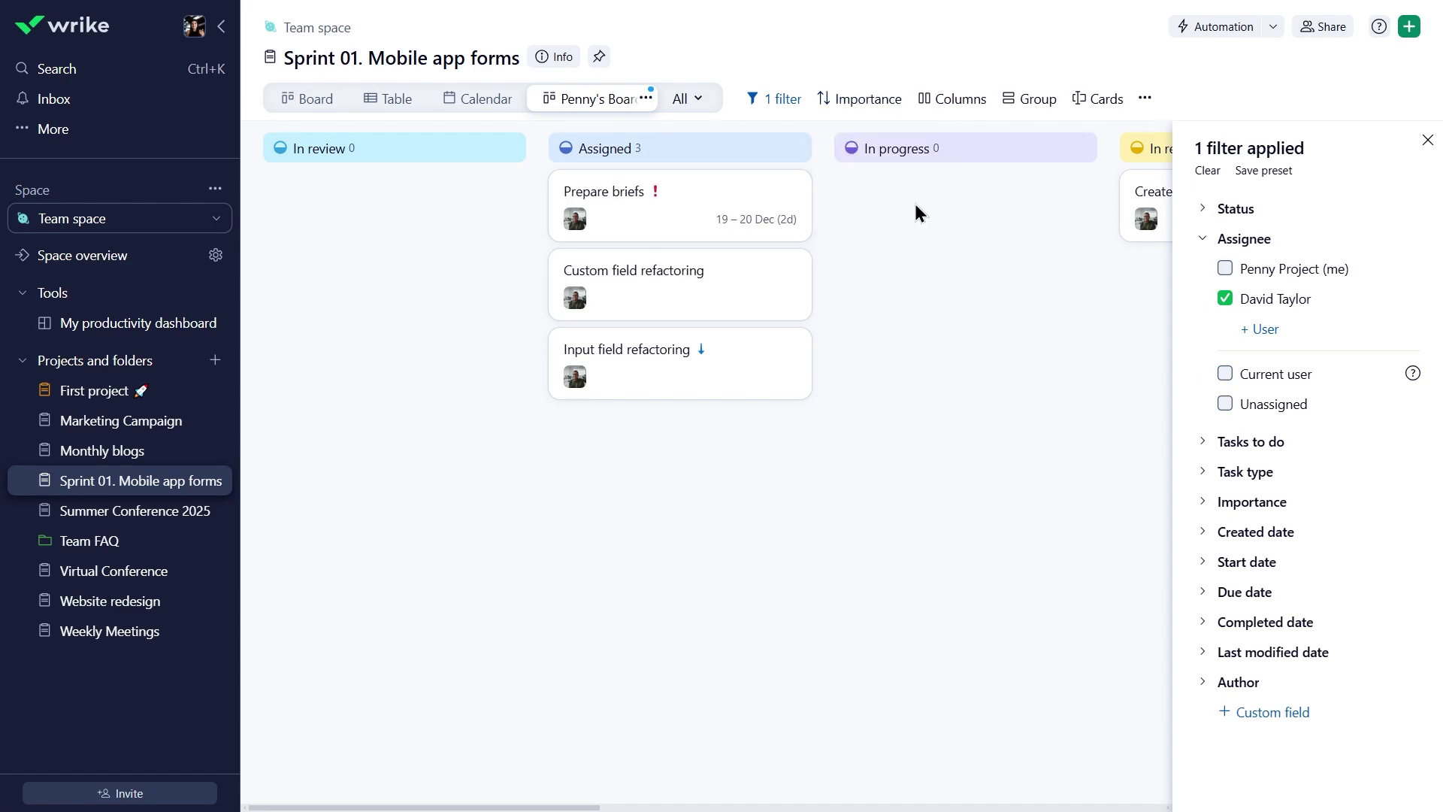
click(645, 100)
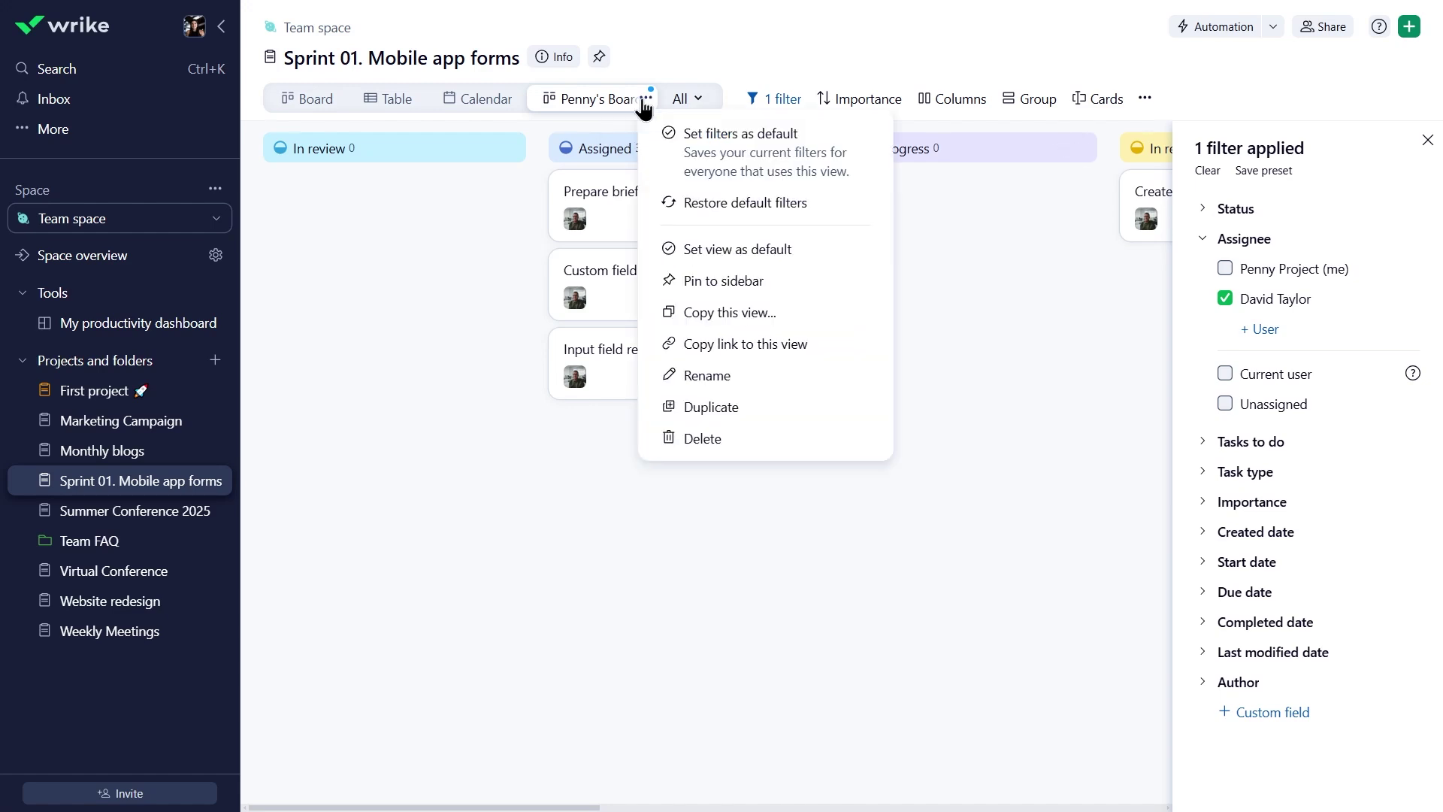
click(862, 163)
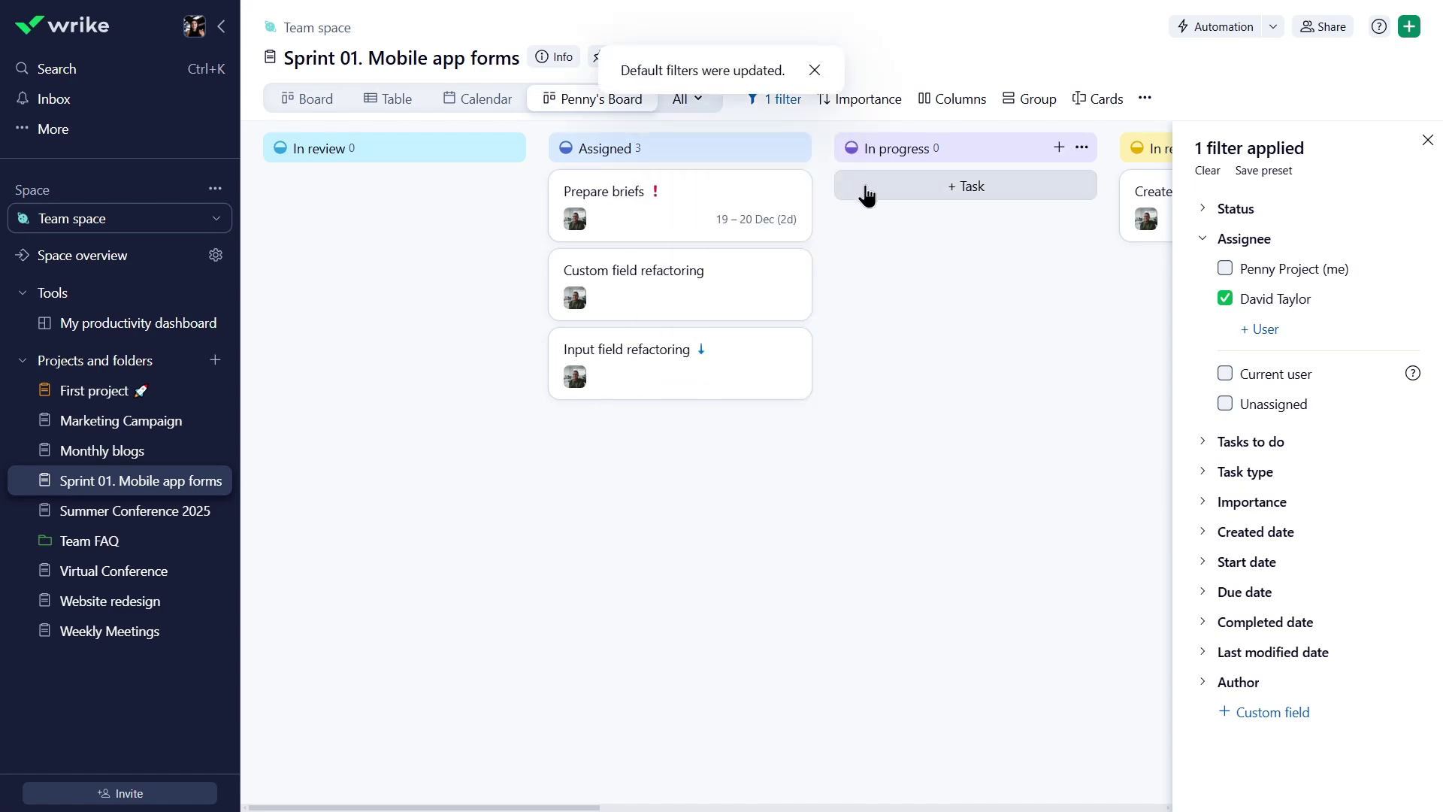